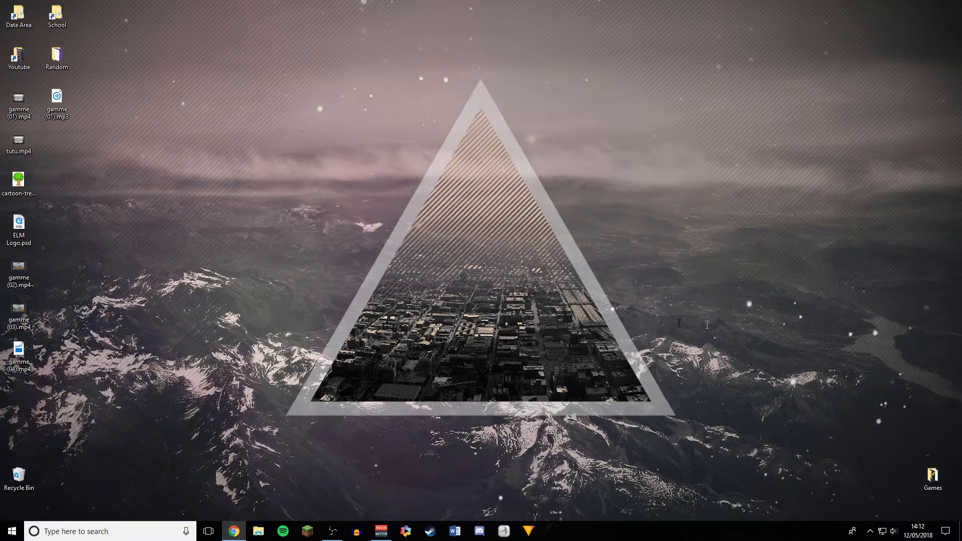
Search the web for audacity in Chrome and open the official Audacity website
click(234, 531)
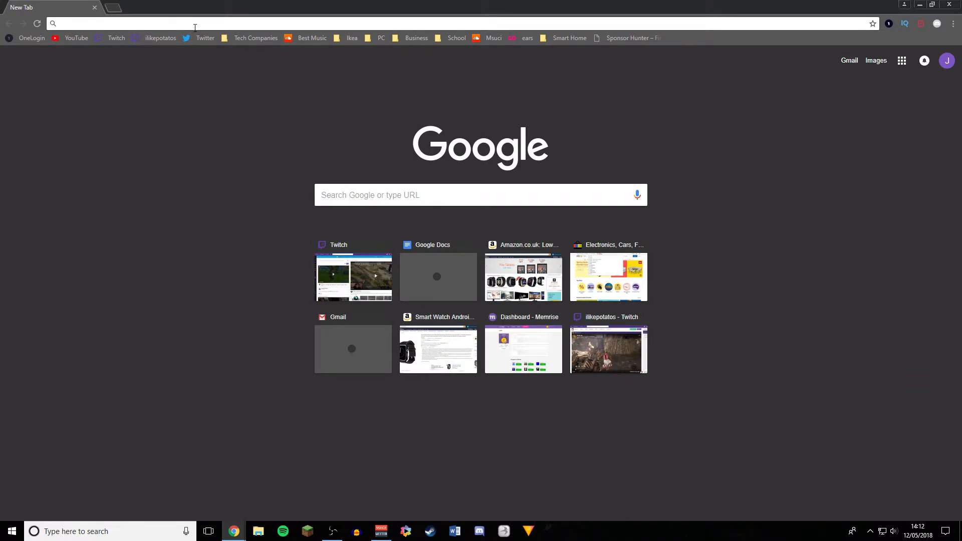
text(a)
key(BackSpace)
text(audacity)
key(Return)
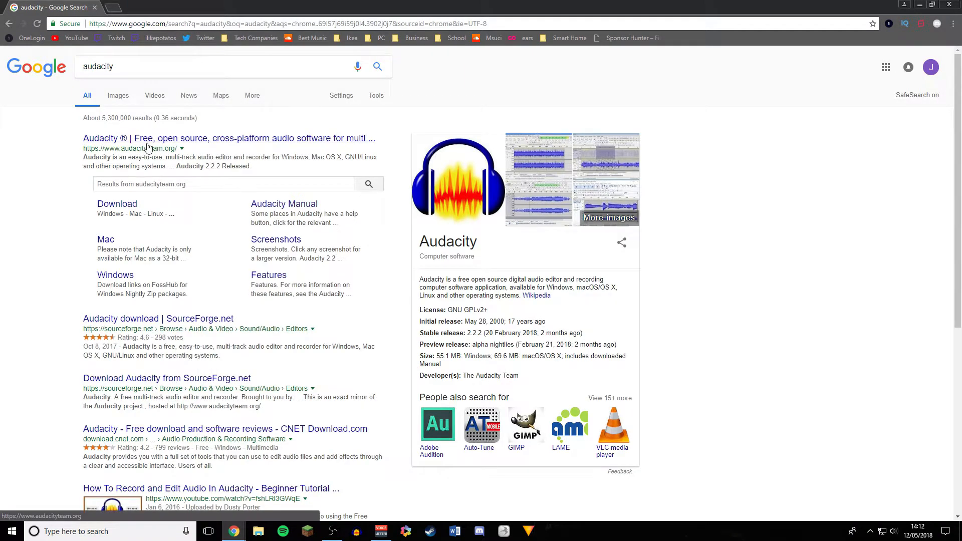
click(140, 138)
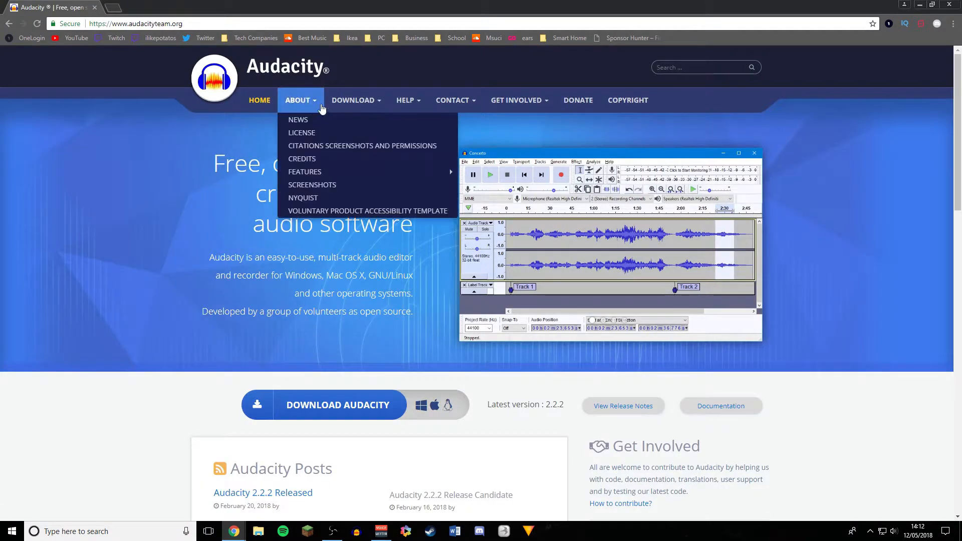
Go to the Windows download page and download the Audacity 2.2.2 Windows installer from FossHub
mouse_move(370, 103)
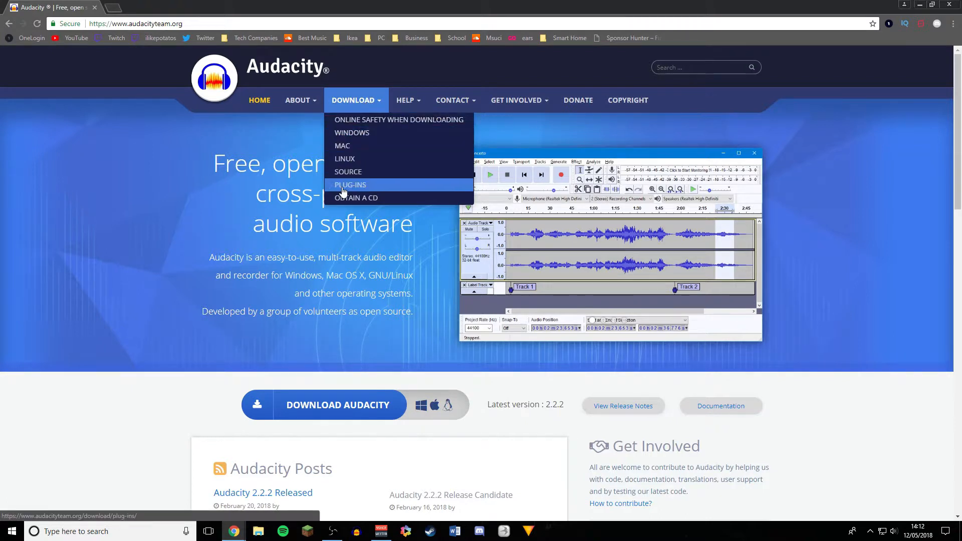
click(357, 133)
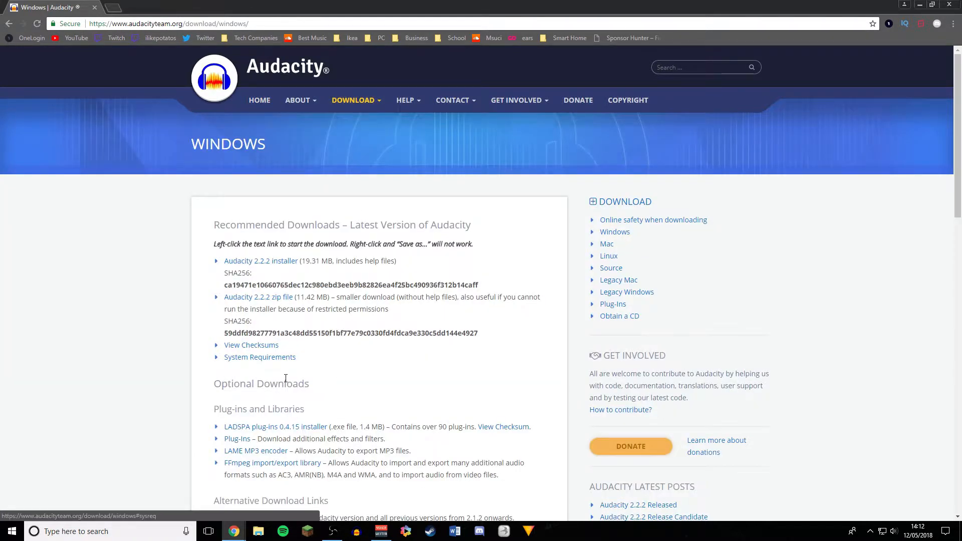
scroll(569, 411, down, 1)
scroll(569, 410, down, 3)
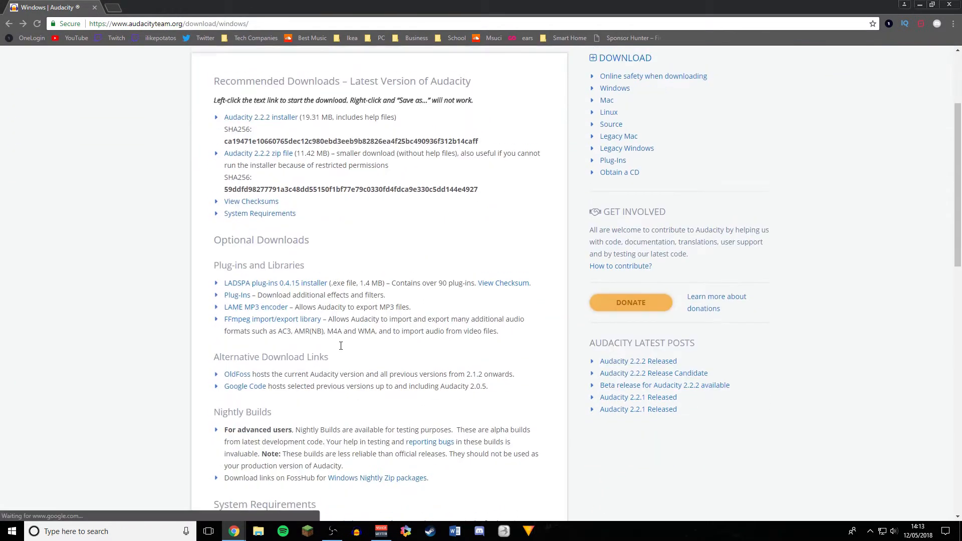
scroll(271, 165, up, 2)
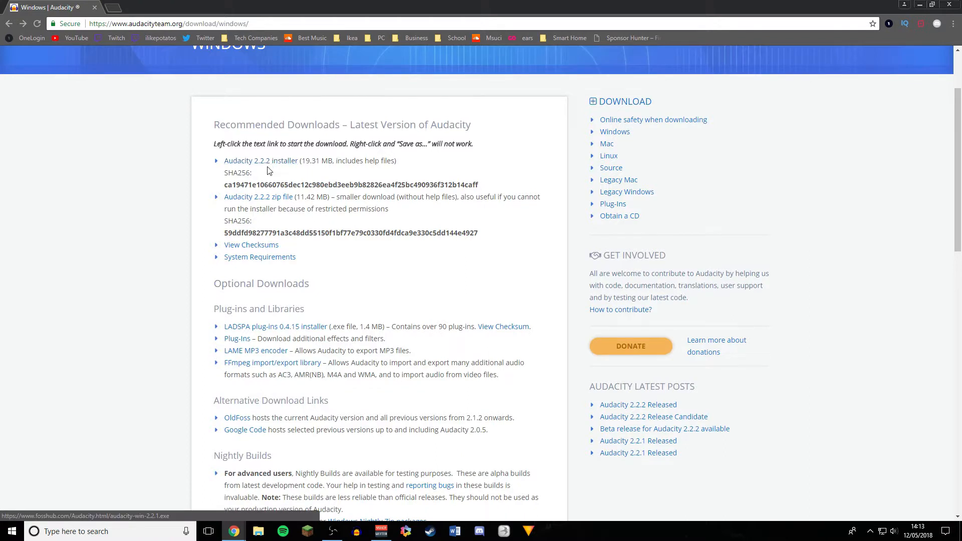
click(270, 165)
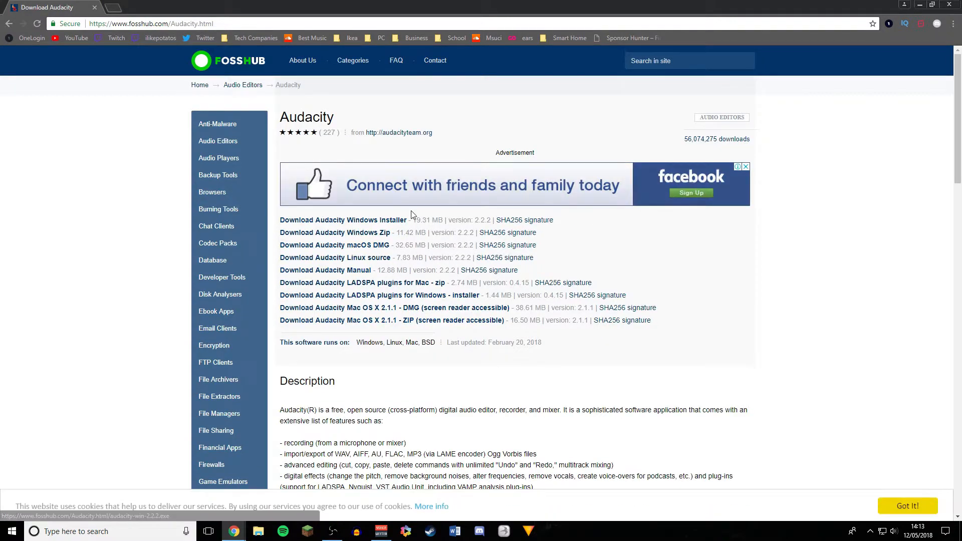
click(350, 222)
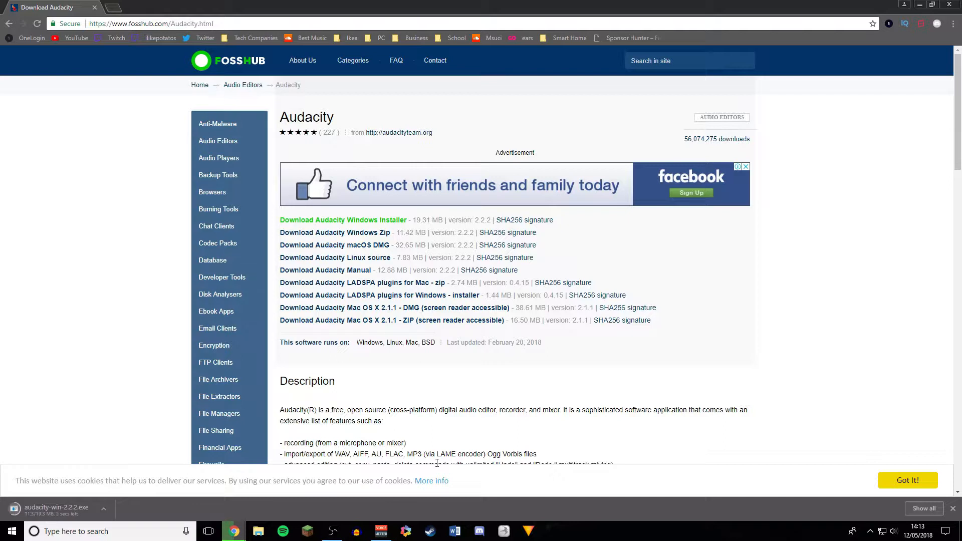
Minimise the browser, launch Audacity, dismiss its welcome message and maximise the window
click(920, 5)
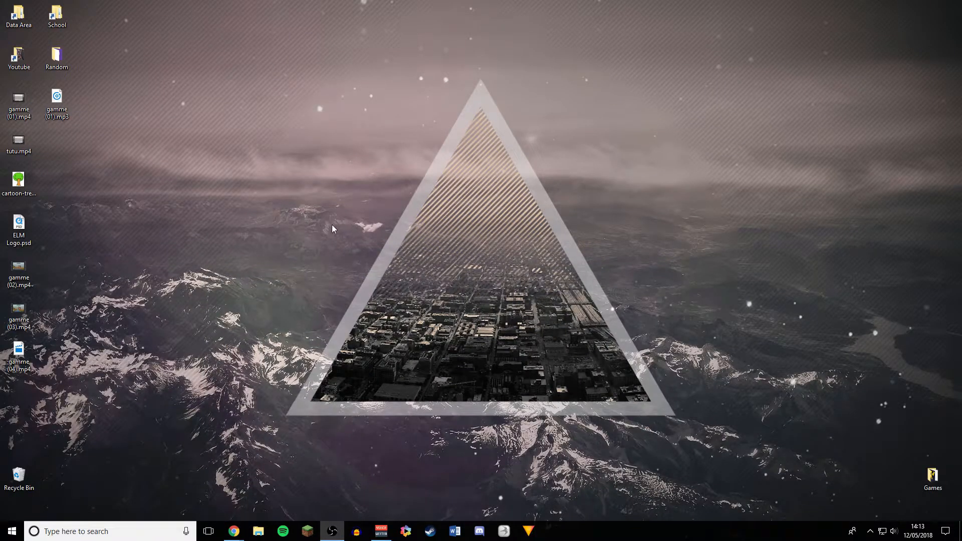
click(356, 531)
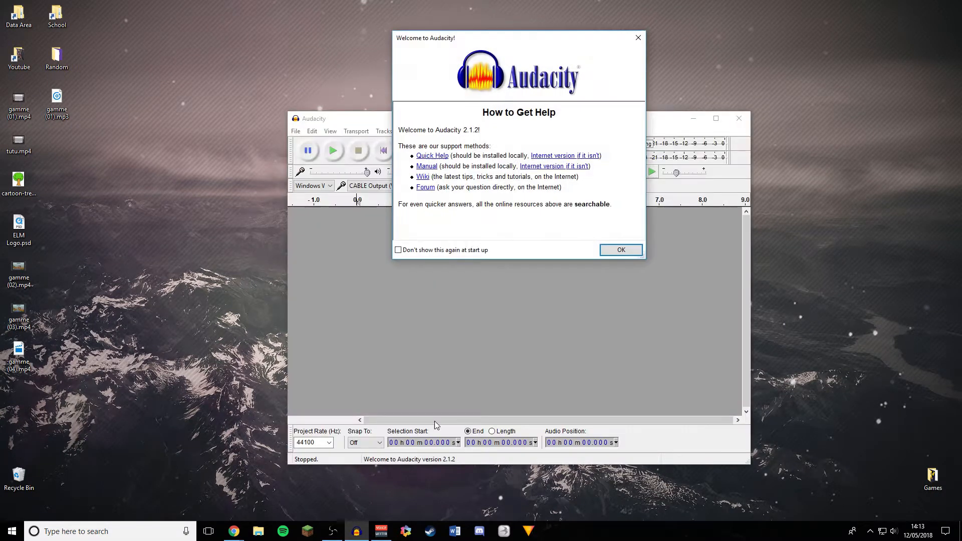
click(621, 249)
click(716, 118)
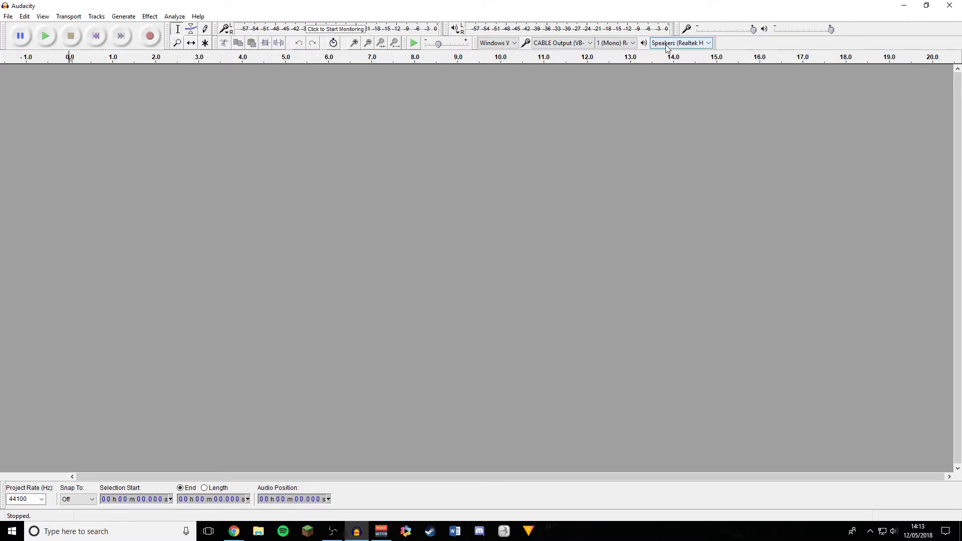
Choose CABLE Output as the recording device and record a mono voice clip about 7 seconds long
click(560, 43)
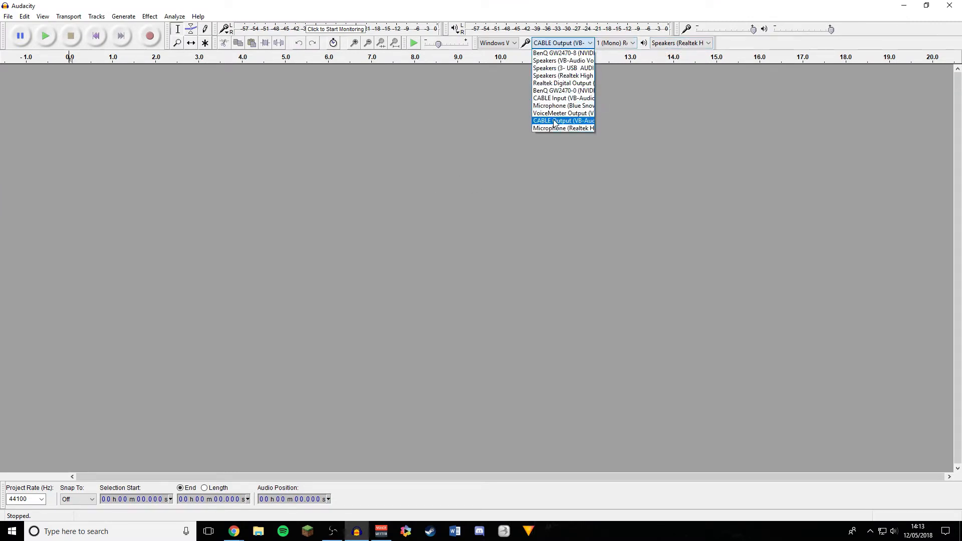
click(551, 124)
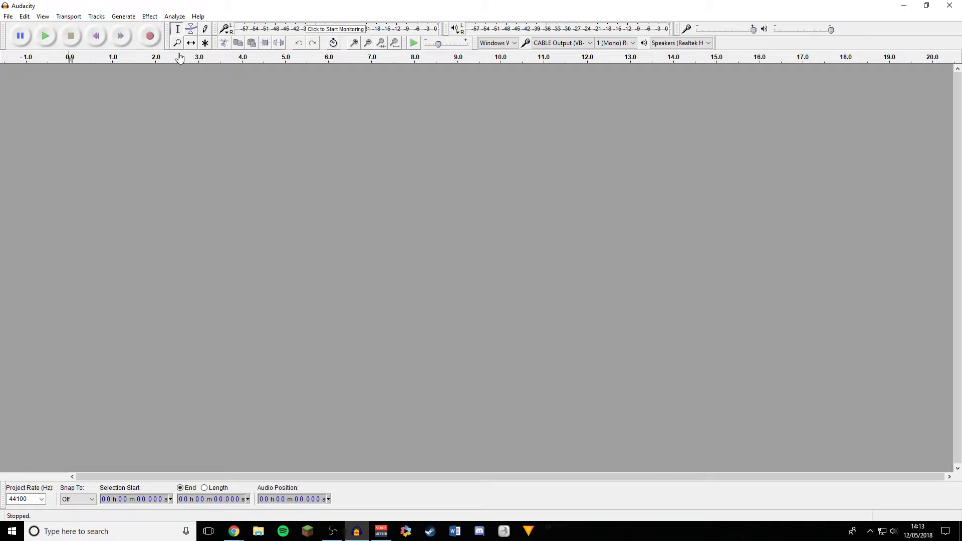
click(155, 42)
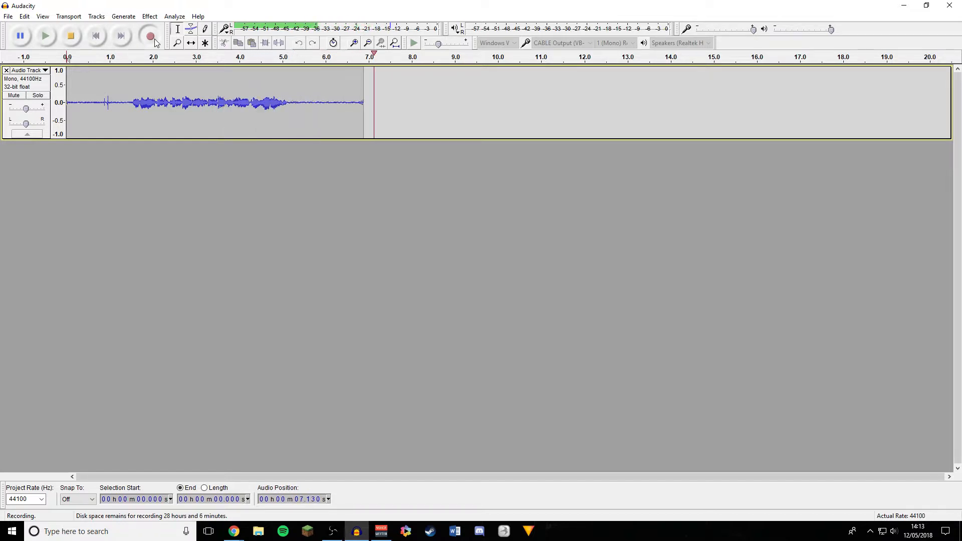
key(space)
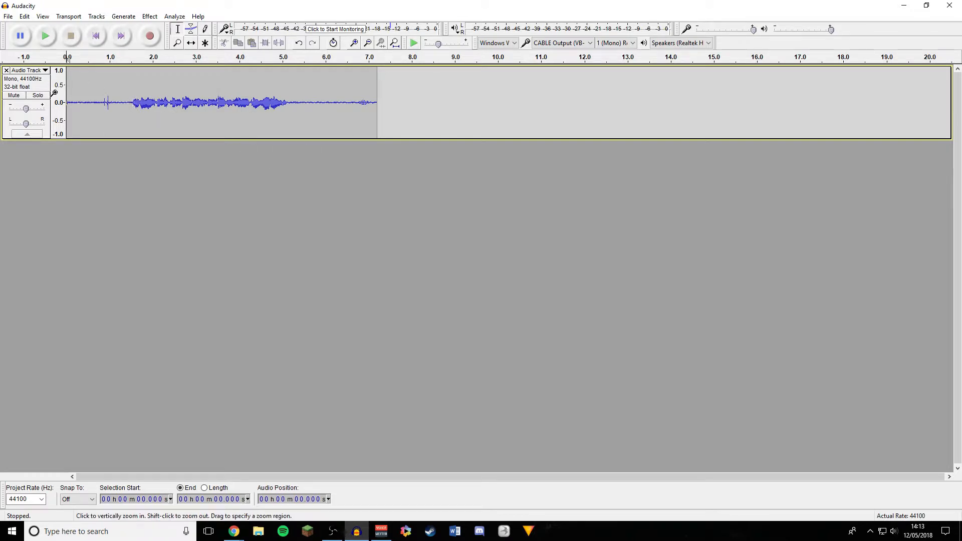
click(595, 80)
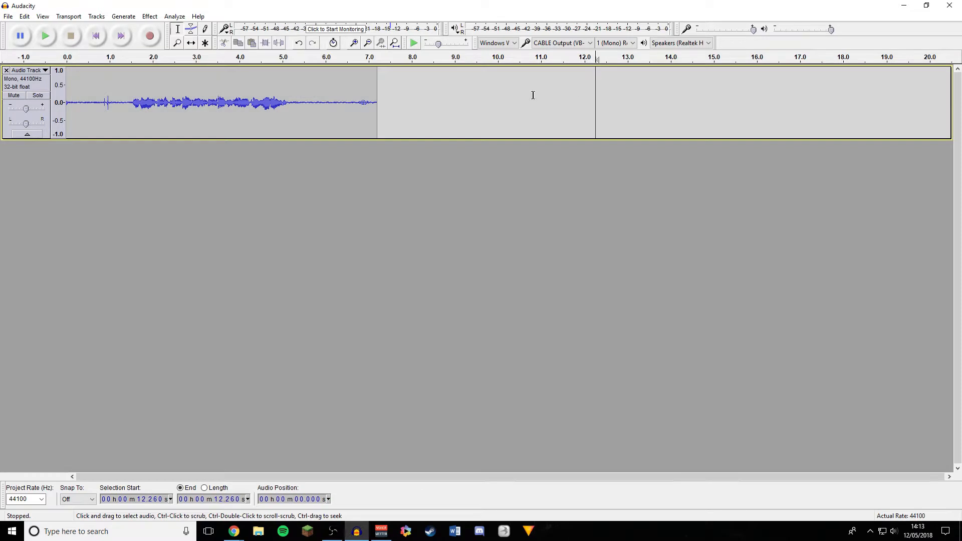
drag(533, 95, 121, 90)
click(424, 83)
drag(446, 101, 64, 88)
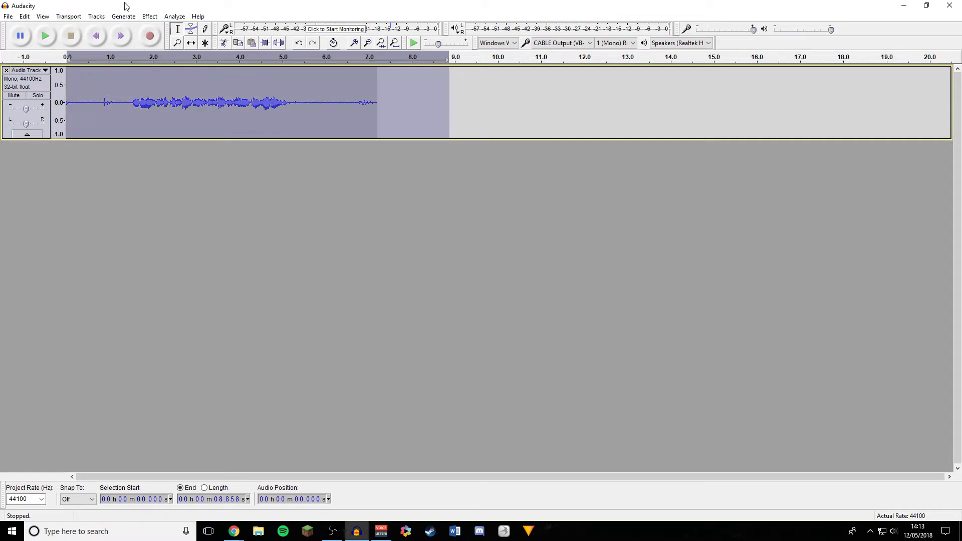
click(151, 17)
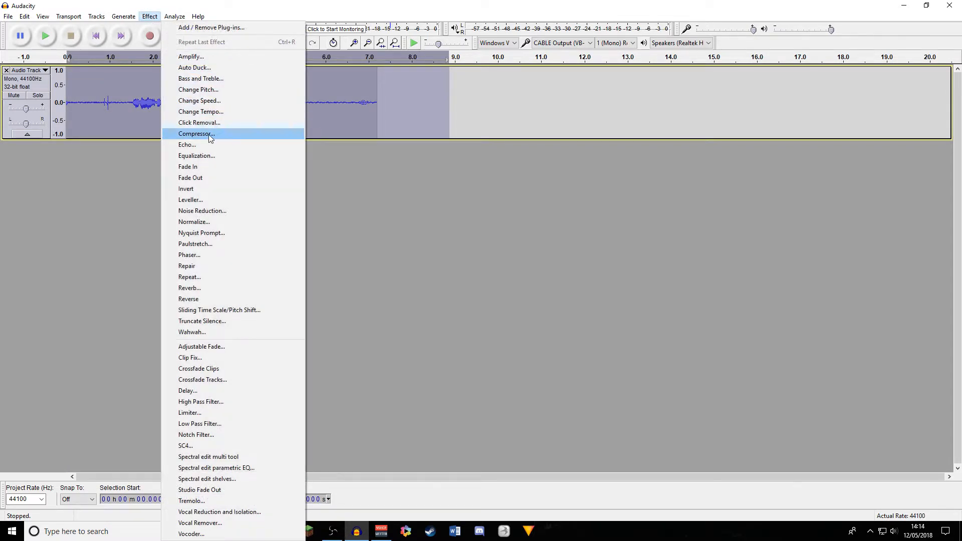
click(414, 155)
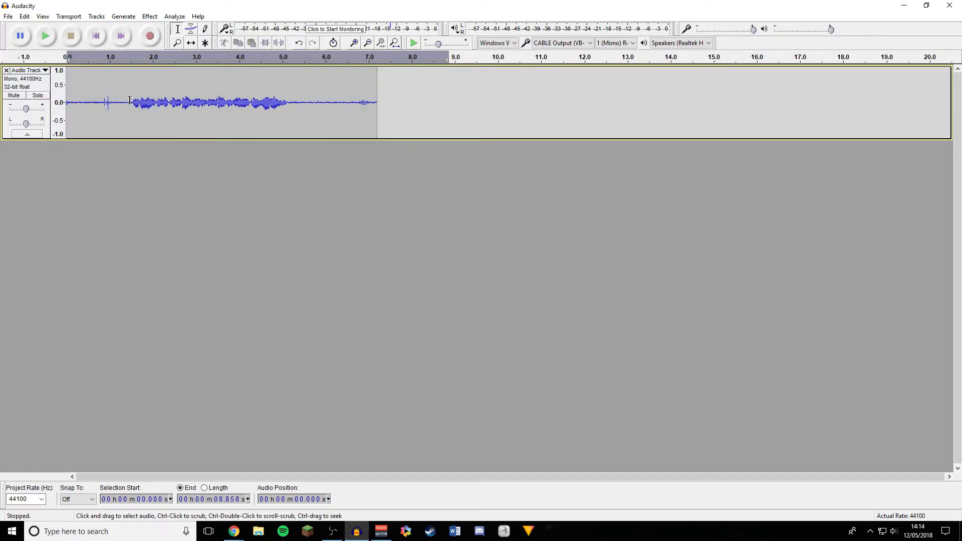
drag(129, 100, 67, 102)
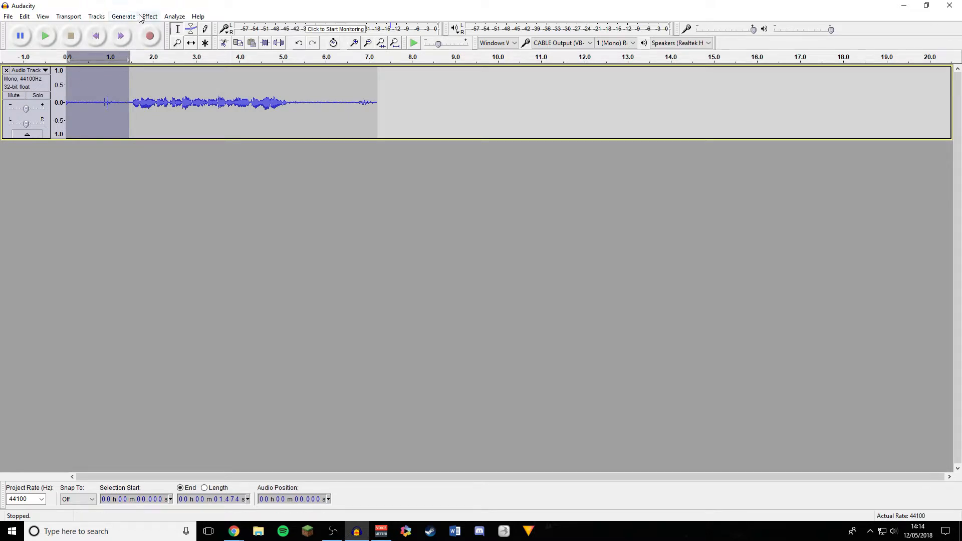
drag(404, 104, 291, 105)
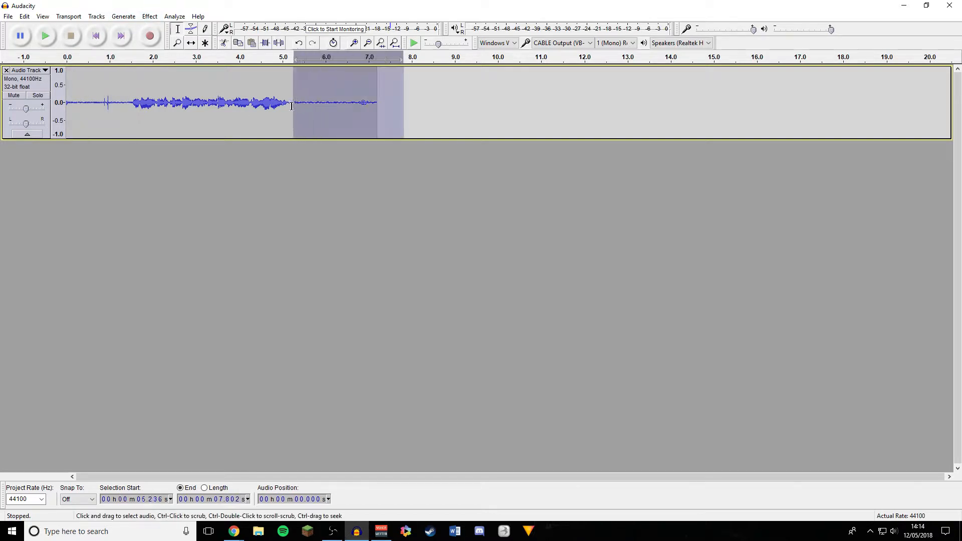
drag(131, 103, 292, 102)
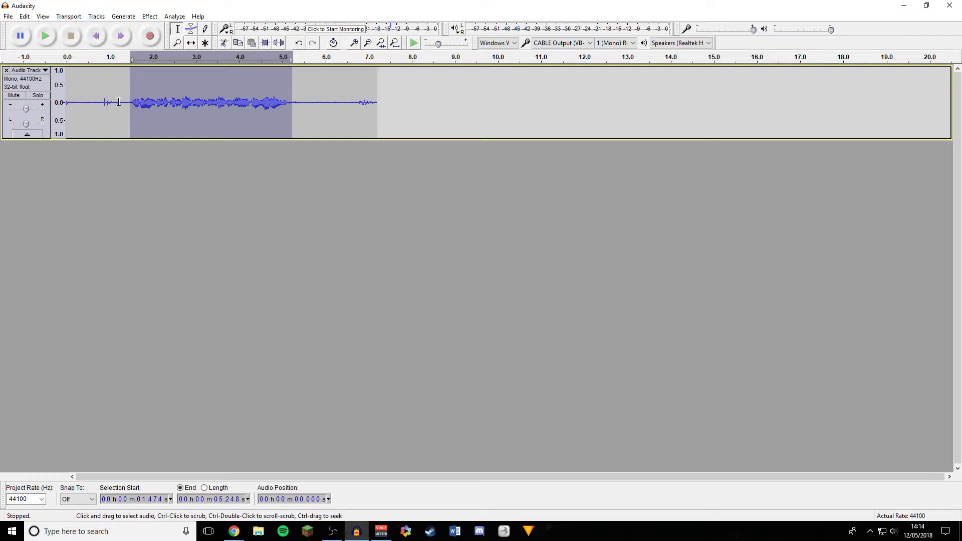
Capture a Noise Reduction profile from the speech-free section between 0 and about 1.5 seconds
drag(130, 103, 64, 103)
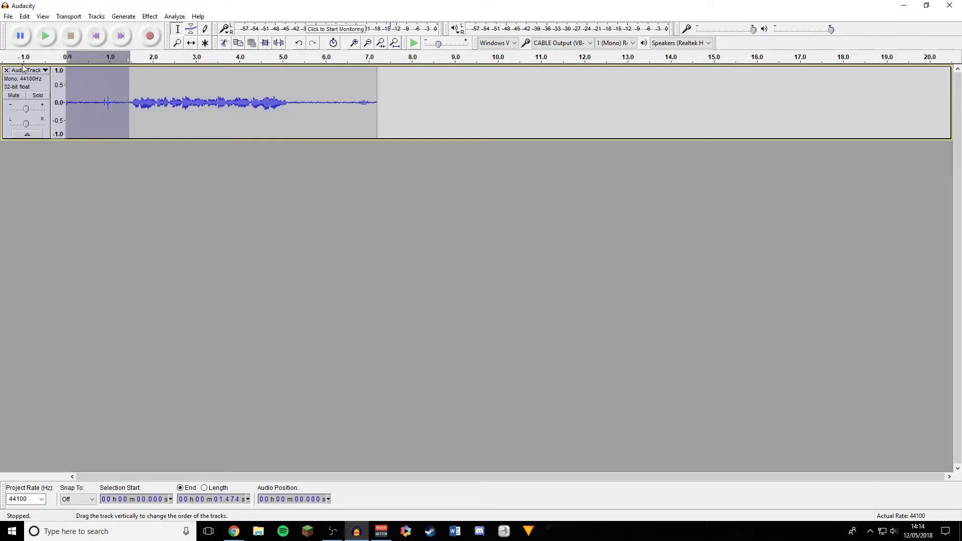
click(150, 16)
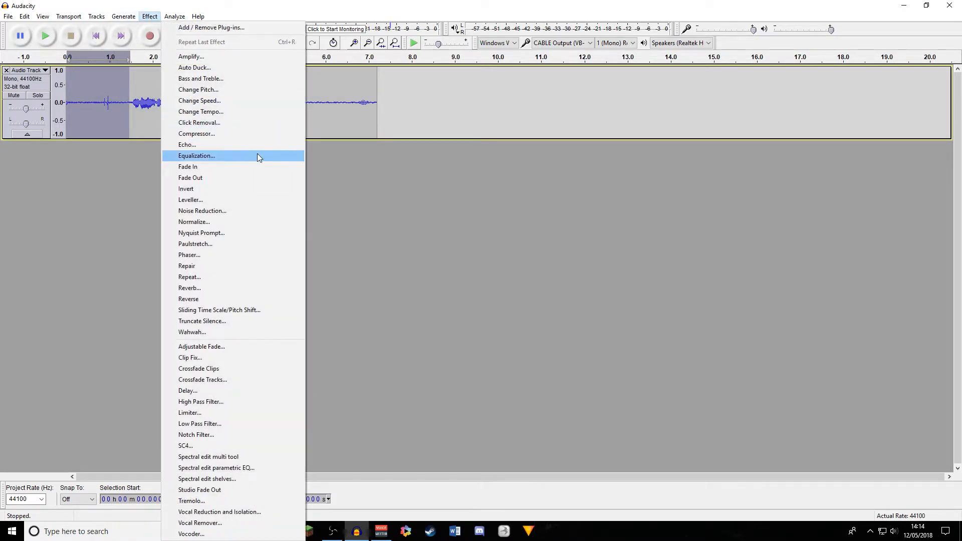
click(230, 212)
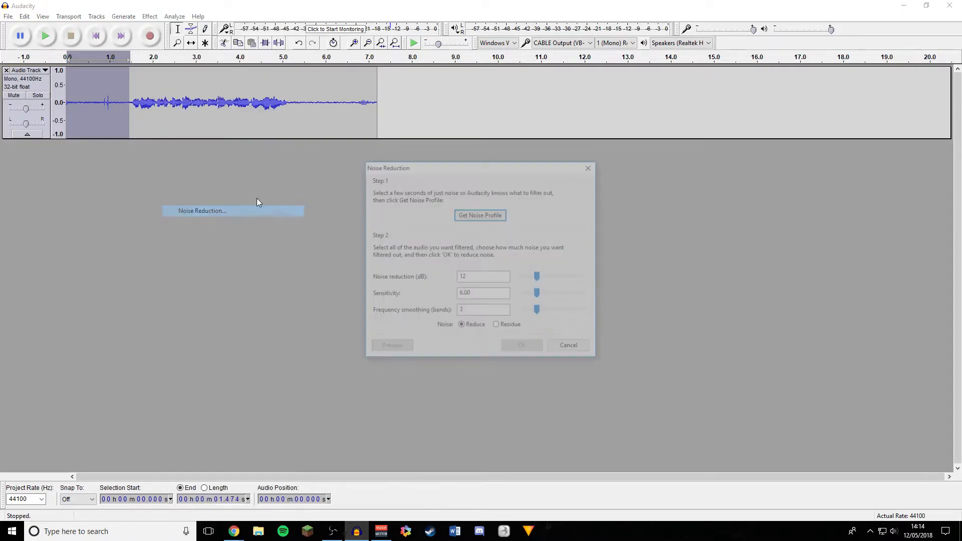
click(479, 215)
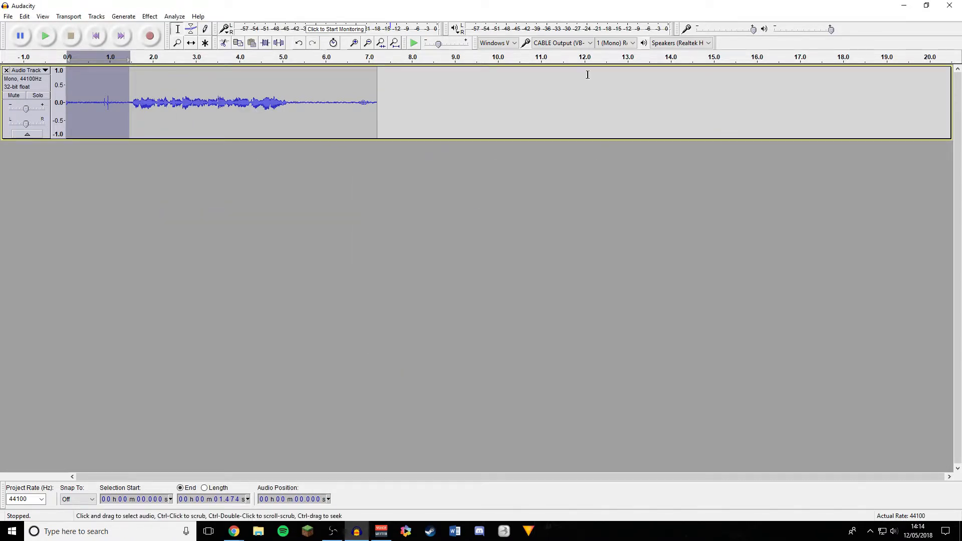
Apply Noise Reduction to the entire recording with 12 dB reduction, sensitivity 6.00 and 3 frequency smoothing bands
mouse_move(574, 80)
mouse_down()
mouse_move(496, 97)
mouse_move(64, 92)
mouse_up()
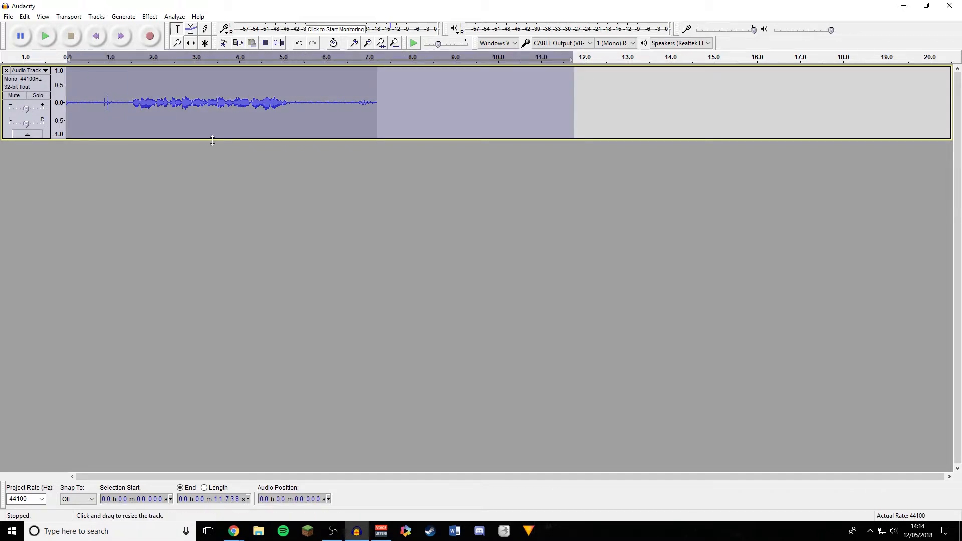
key(ctrl+a)
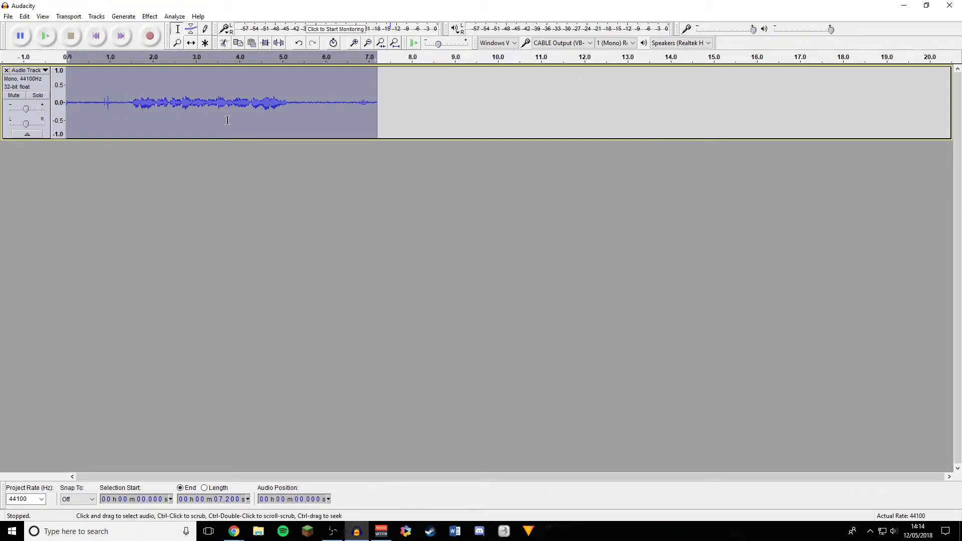
click(149, 17)
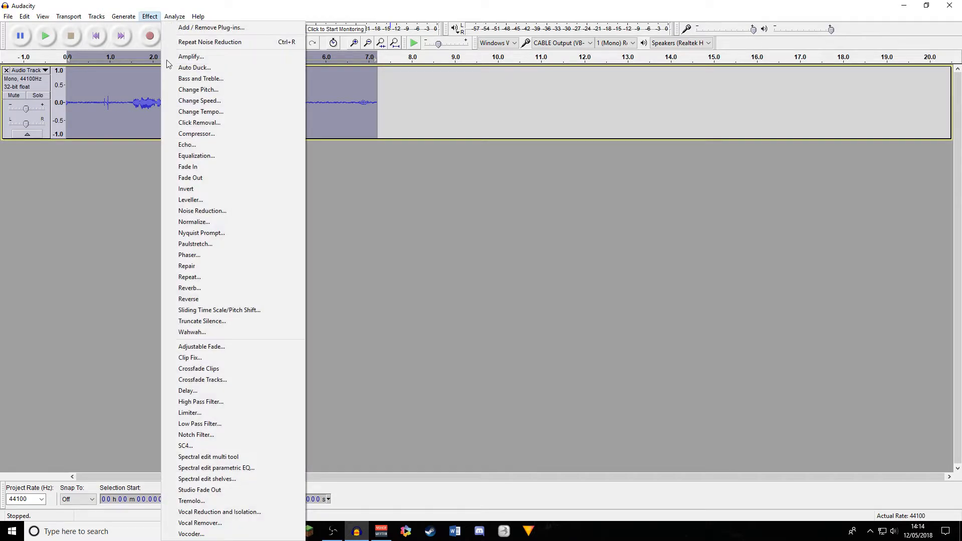
click(202, 210)
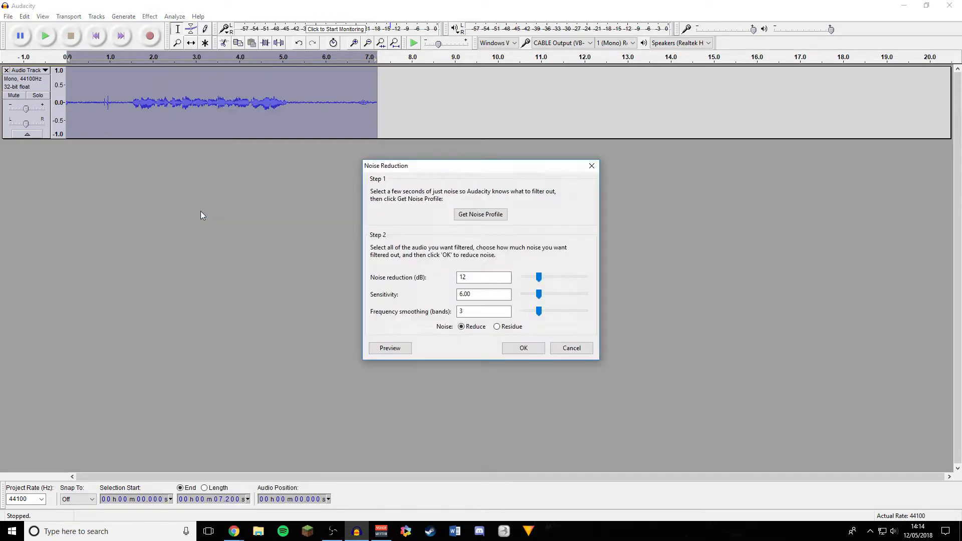
click(528, 347)
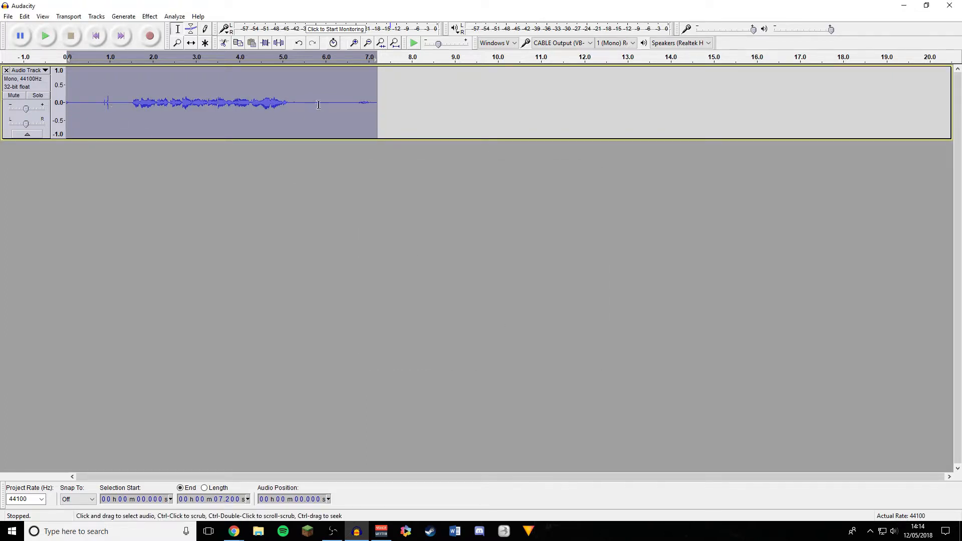
Select the entire recording, extending the selection from the track's start to about 10.4 seconds
drag(313, 105, 352, 104)
click(408, 118)
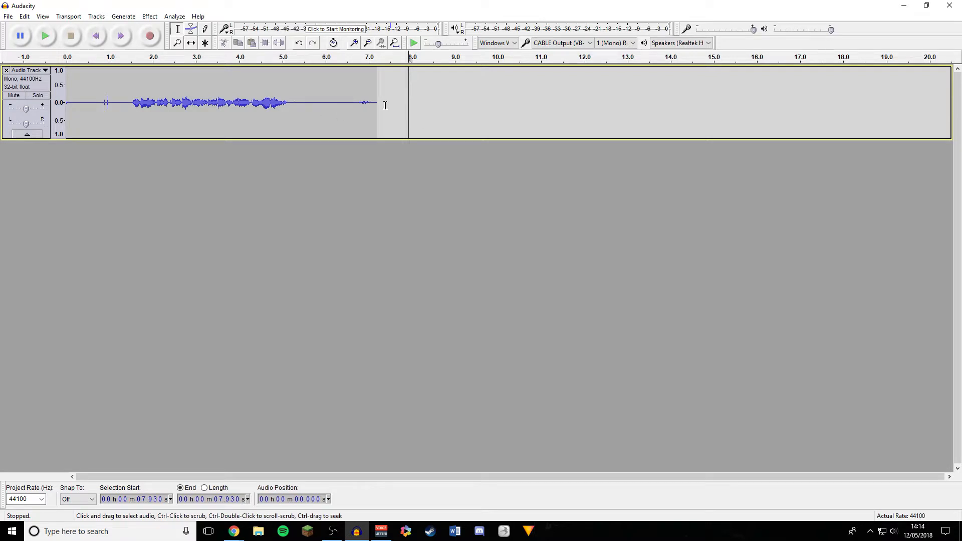
key(ctrl+a)
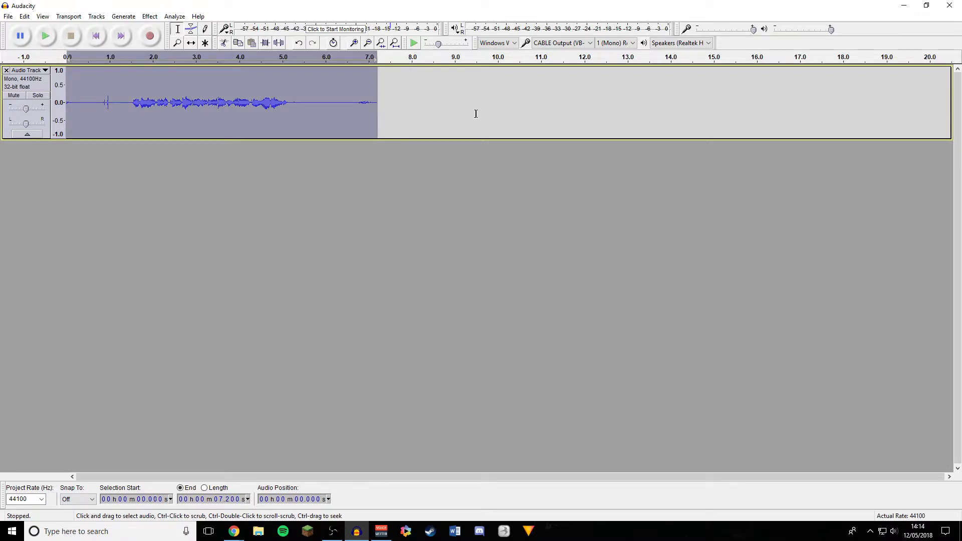
drag(515, 110, 63, 108)
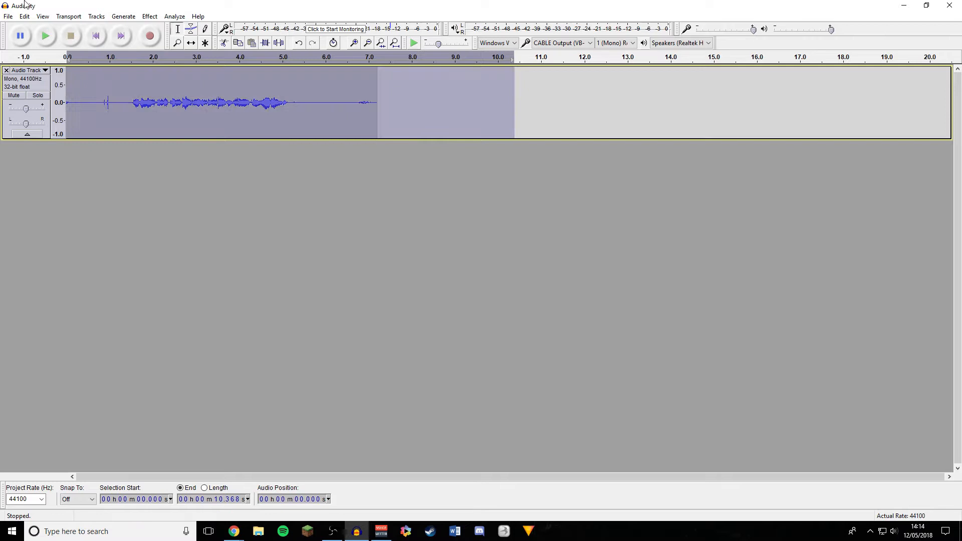
Try the Compressor on the selection with a -15 dB threshold, -40 dB noise floor and 2:1 ratio, and undo it
click(146, 16)
click(218, 142)
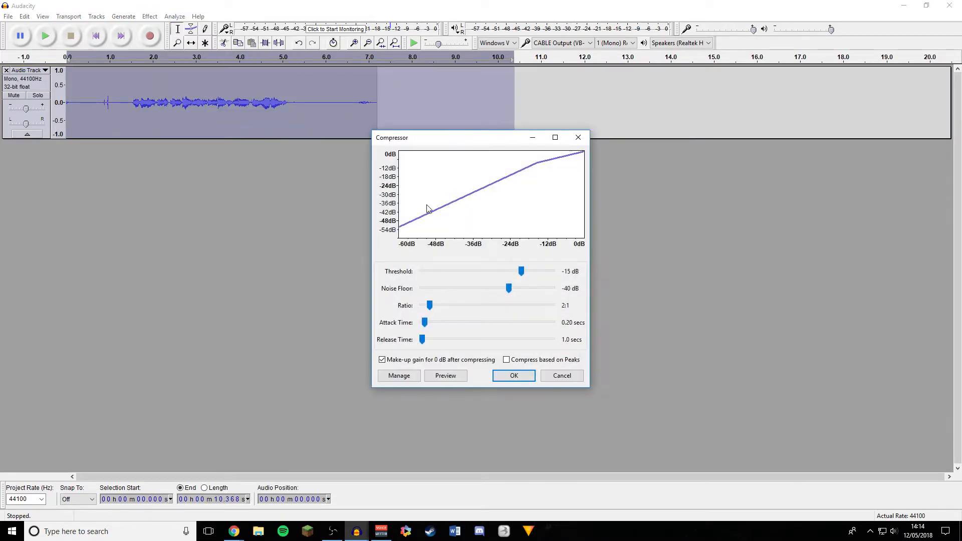
mouse_move(523, 272)
mouse_down()
mouse_move(505, 276)
mouse_move(522, 274)
mouse_up()
click(515, 377)
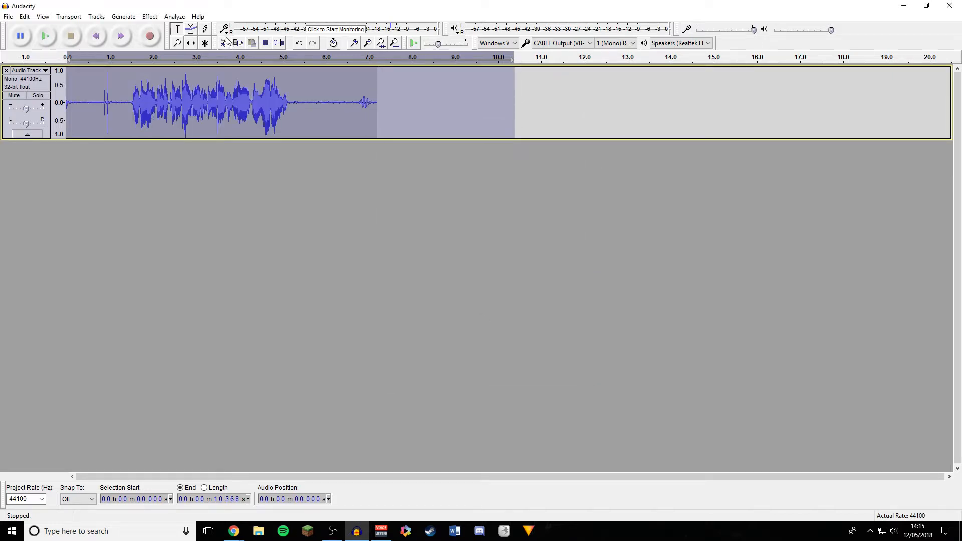
key(ctrl+z)
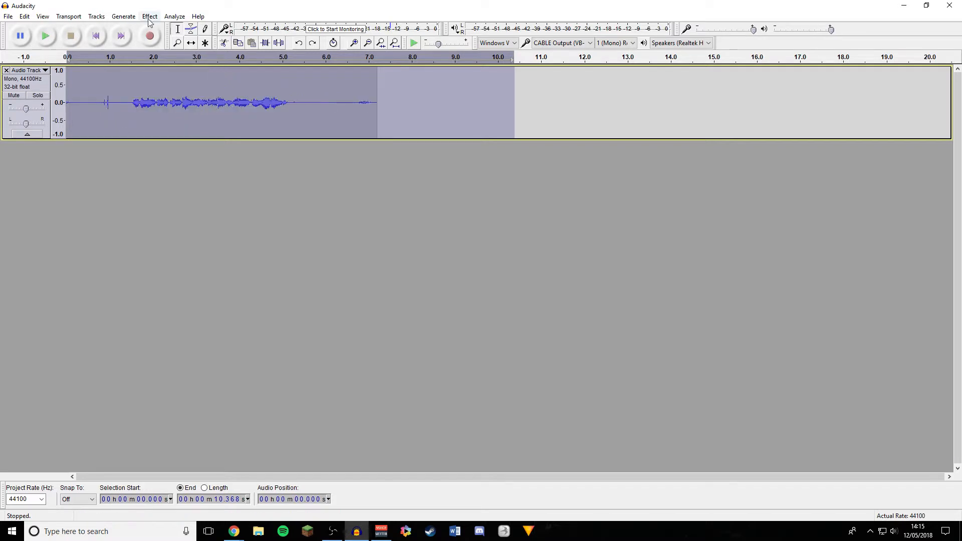
Try the Compressor with its threshold lowered to -20 dB, and undo that compression
click(151, 18)
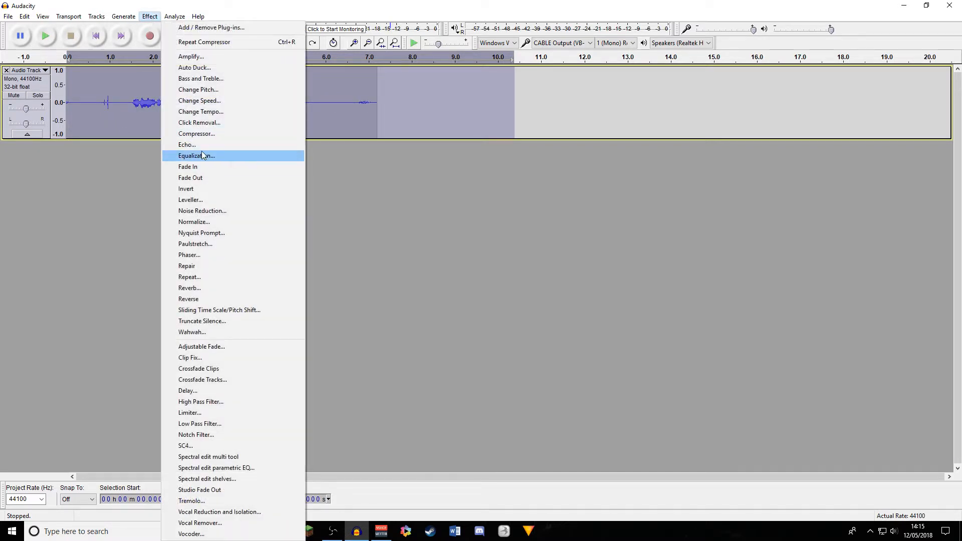
click(196, 134)
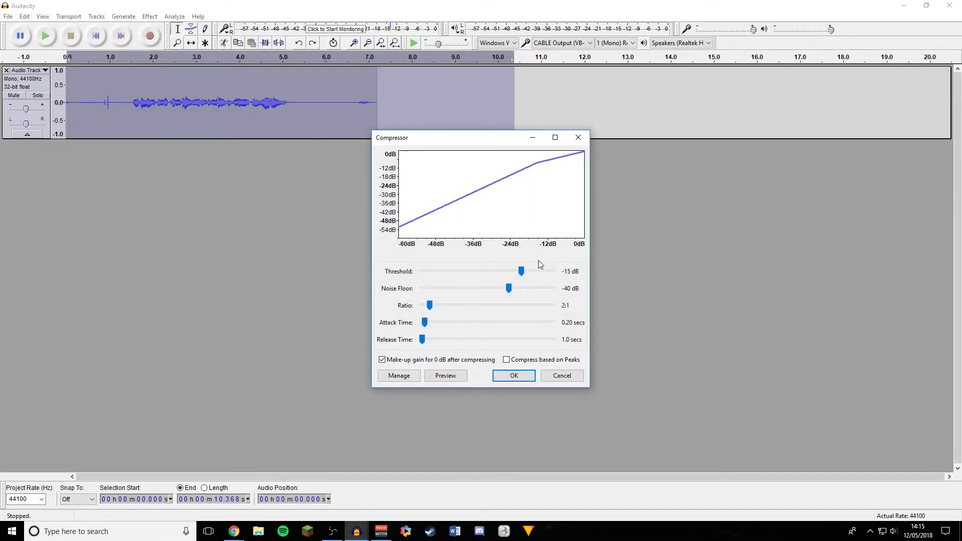
drag(527, 270, 510, 273)
click(523, 374)
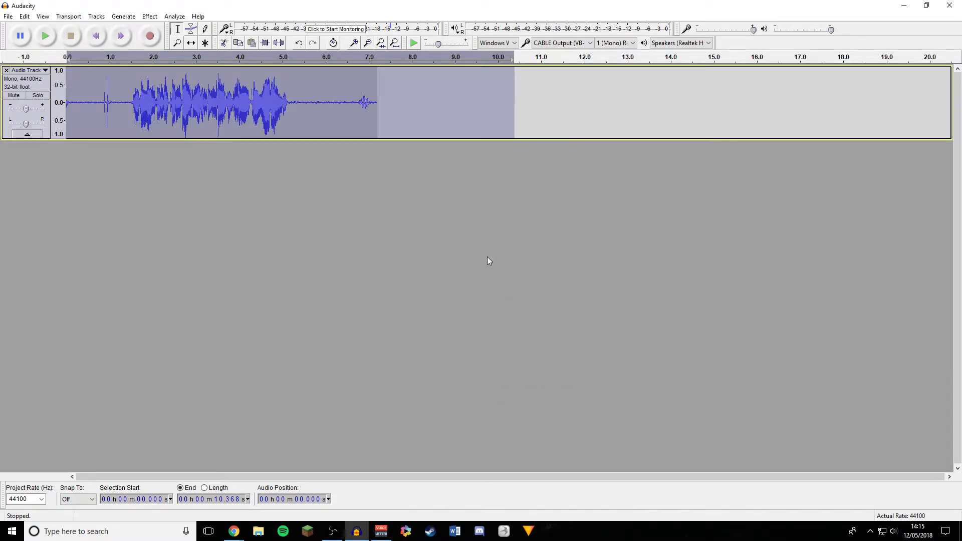
key(ctrl+z)
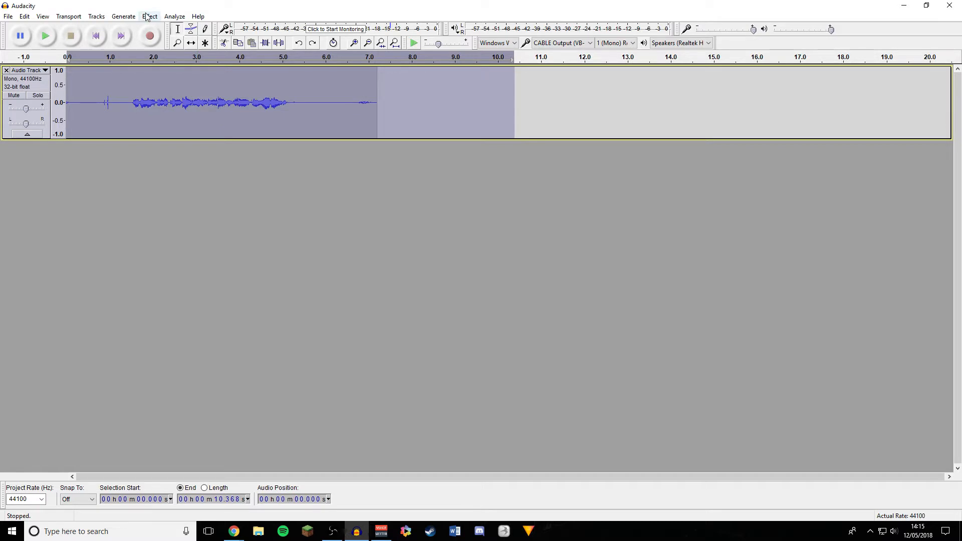
Compress the whole recording with a -20 dB threshold, -40 dB noise floor, 2:1 ratio and make-up gain enabled
click(150, 16)
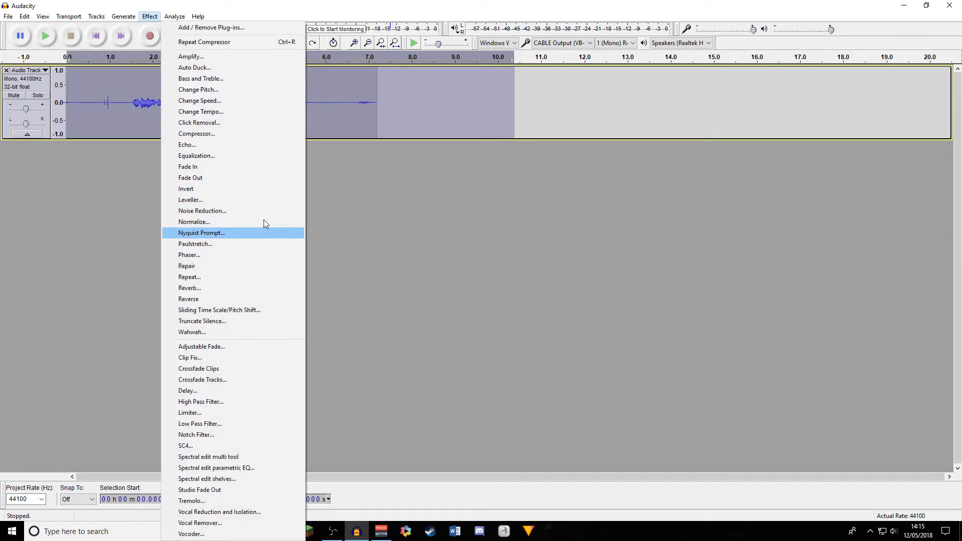
click(243, 134)
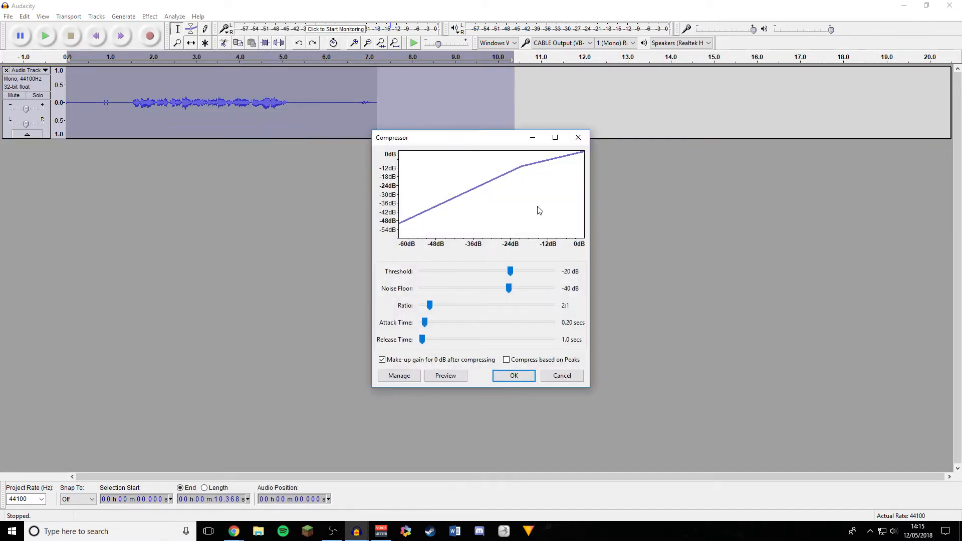
click(514, 376)
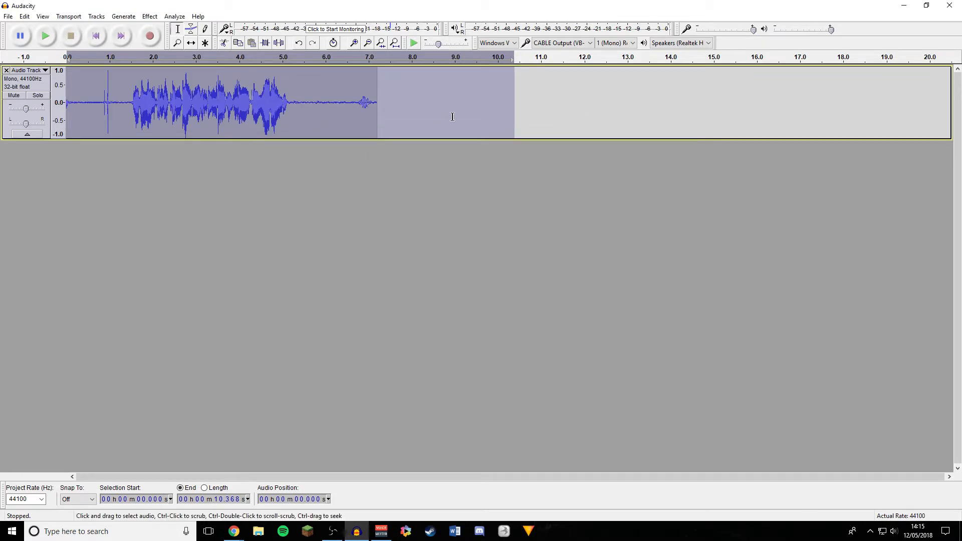
Capture a new Noise Reduction profile from the first 1.5 seconds of the compressed recording, before the speech starts
click(450, 114)
drag(11, 70, 10, 70)
click(124, 111)
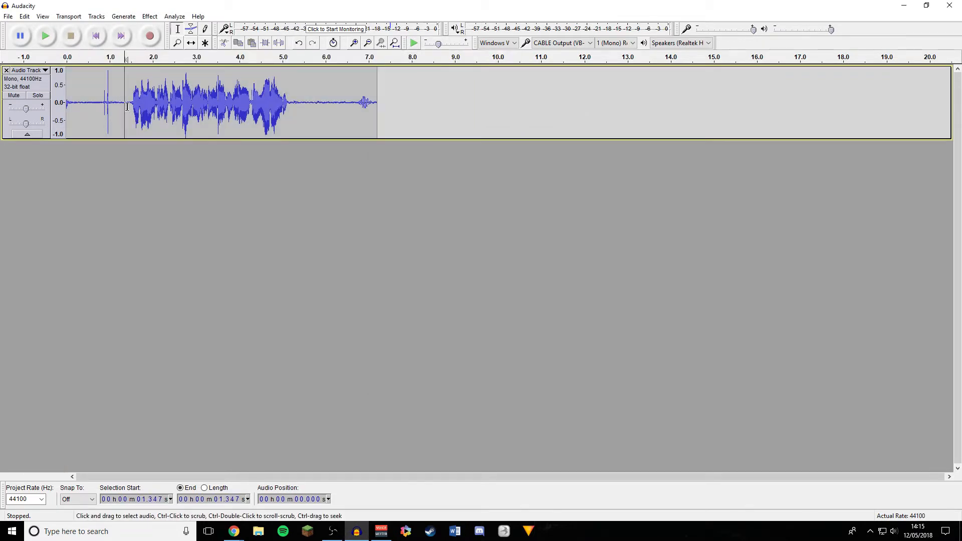
drag(131, 102, 66, 96)
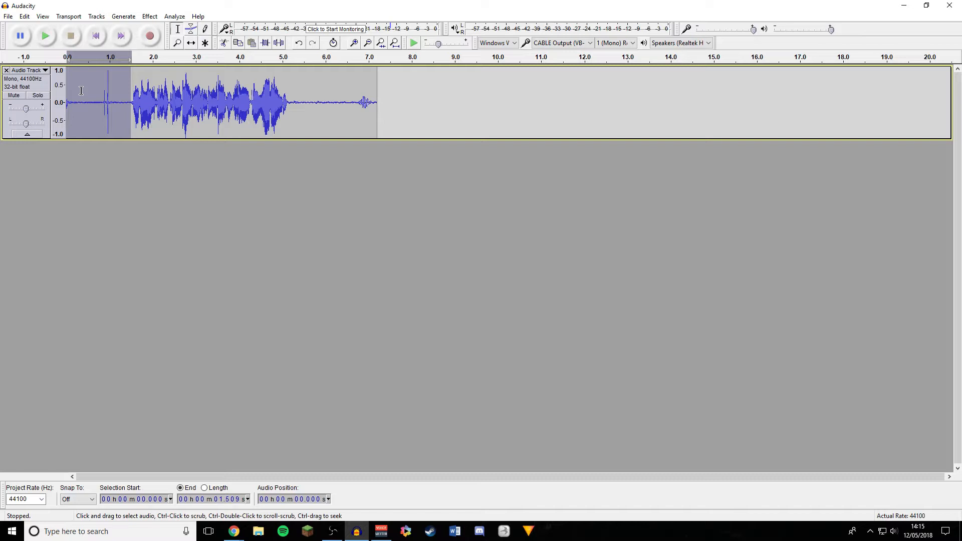
click(115, 95)
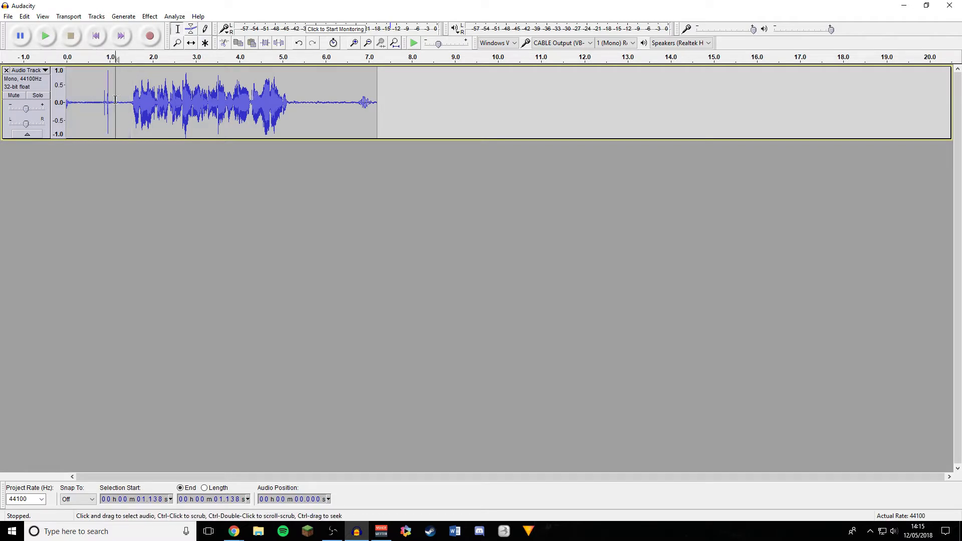
drag(86, 97, 110, 101)
click(121, 102)
drag(132, 101, 66, 102)
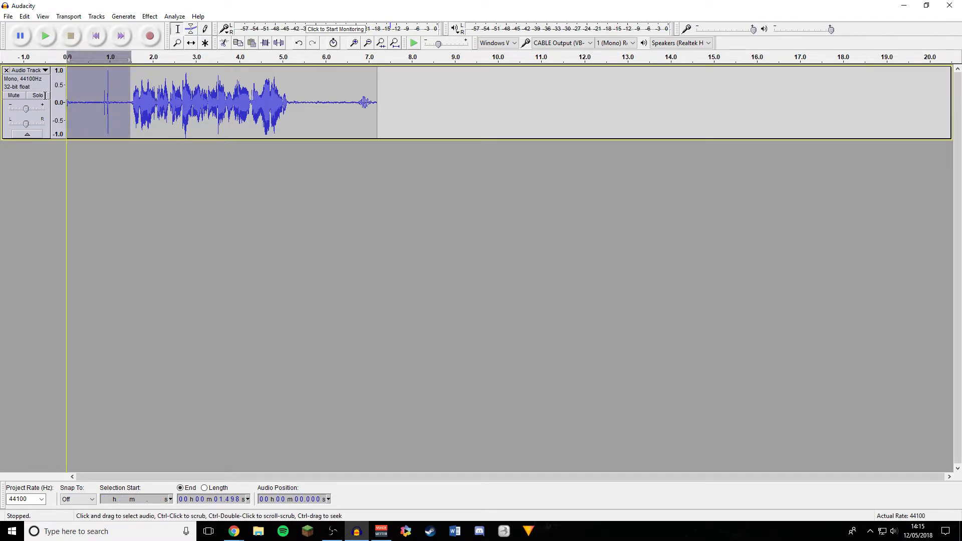
click(150, 16)
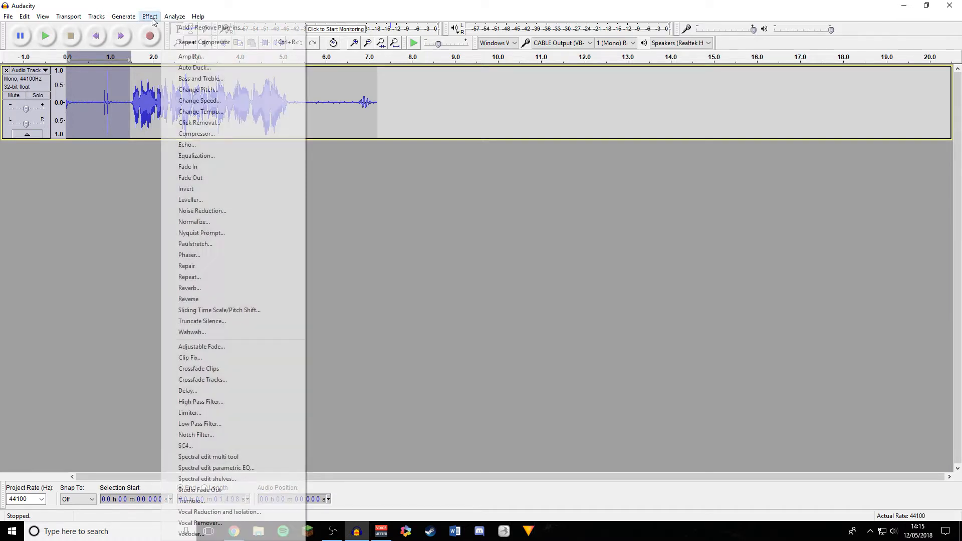
click(209, 212)
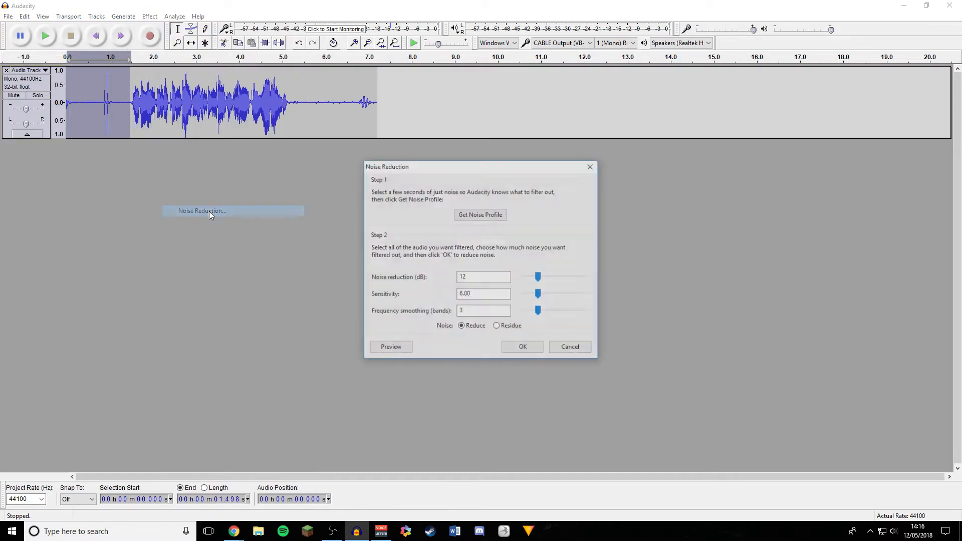
click(481, 215)
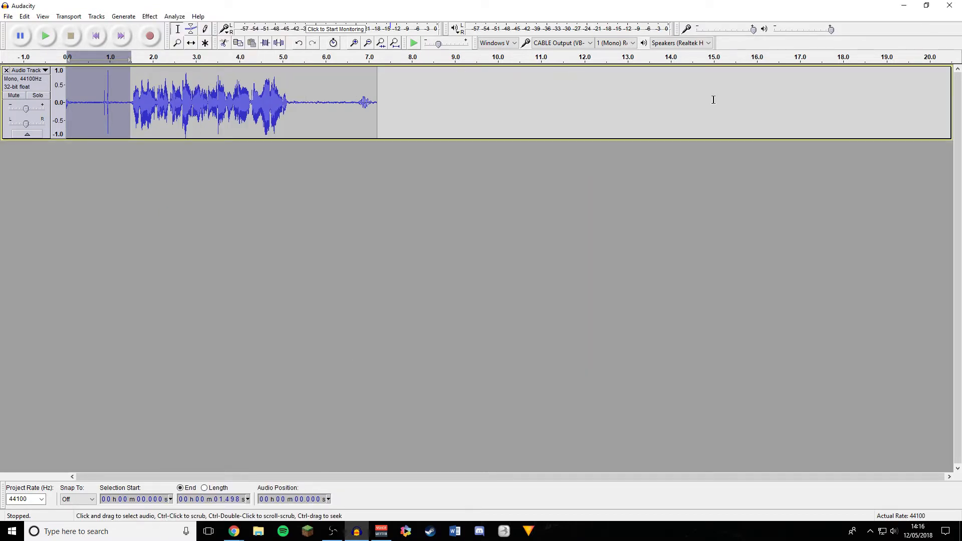
Apply Noise Reduction to the whole compressed recording with 12 dB reduction, sensitivity 6.00 and 3 frequency smoothing bands
drag(735, 101, 64, 140)
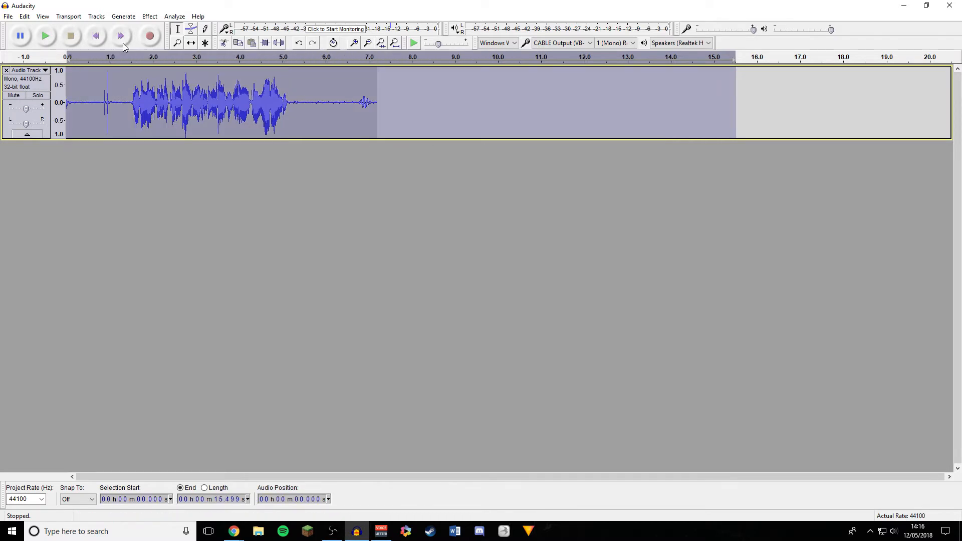
click(150, 17)
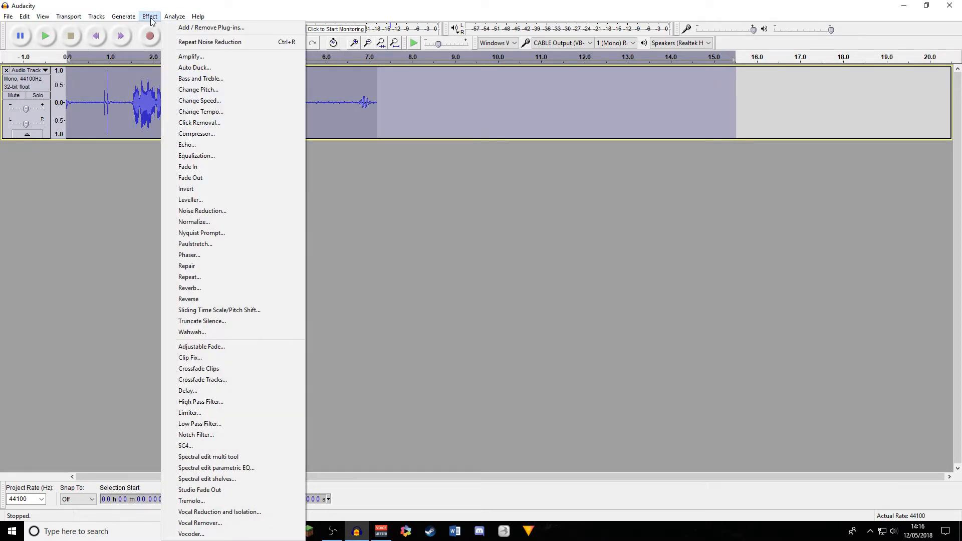
click(222, 212)
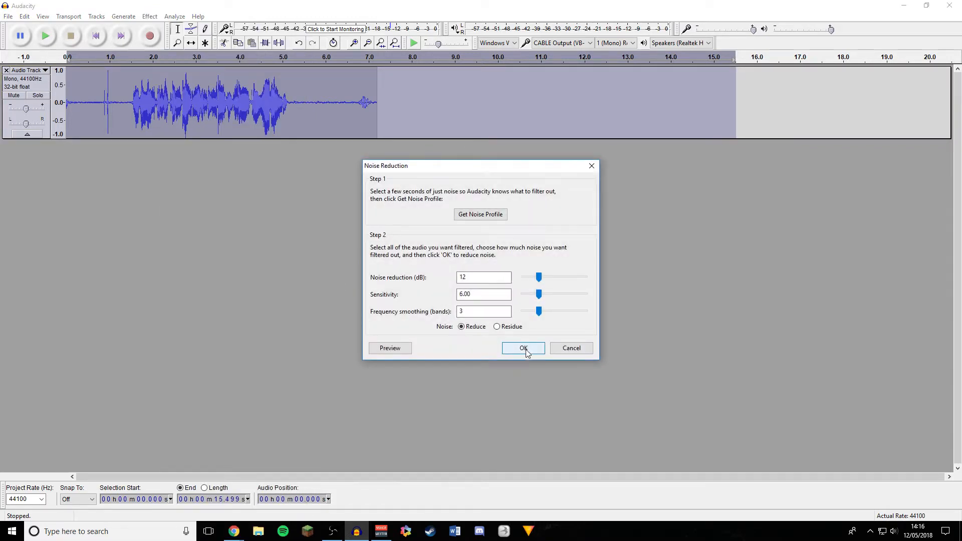
click(524, 349)
Play the noise-reduced recording from near its start through the Realtek speakers and stop after the speech
click(314, 102)
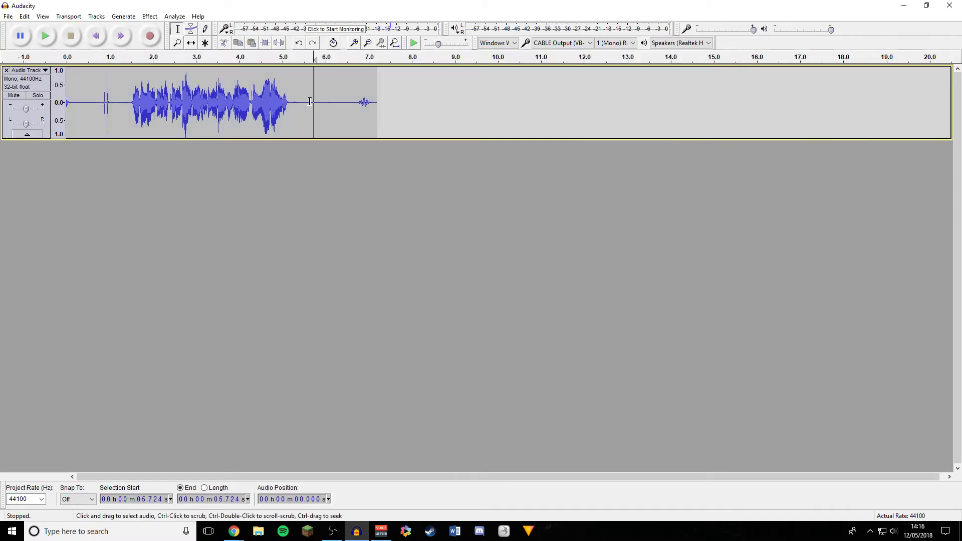
drag(303, 102, 377, 106)
click(408, 108)
click(70, 92)
click(671, 43)
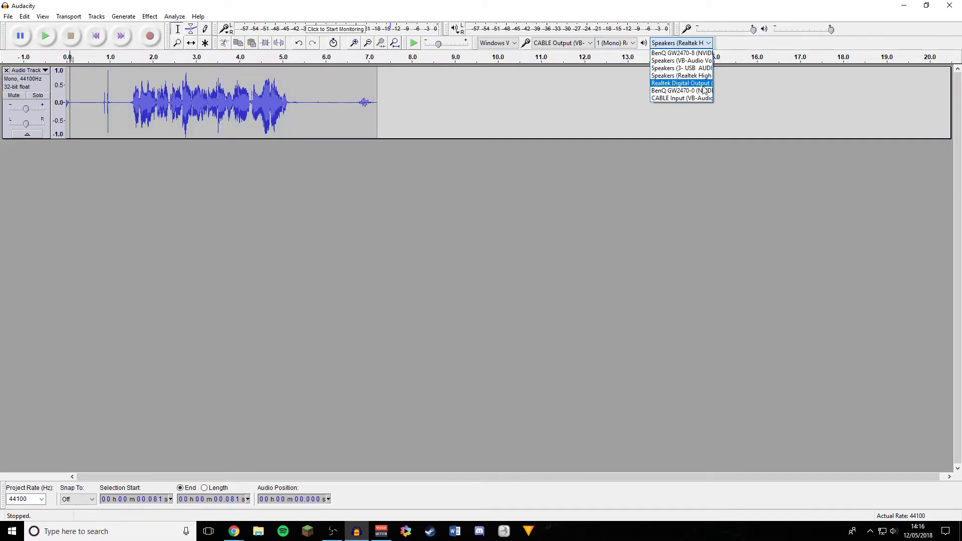
click(676, 72)
key(space)
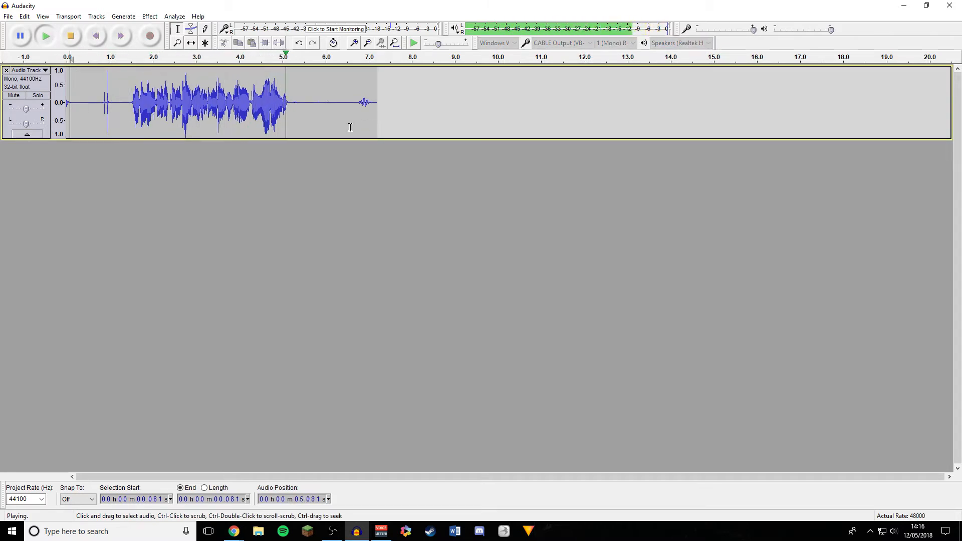
key(space)
Undo the last noise reduction and briefly play the recording from about 0.6 seconds for comparison
key(ctrl+z)
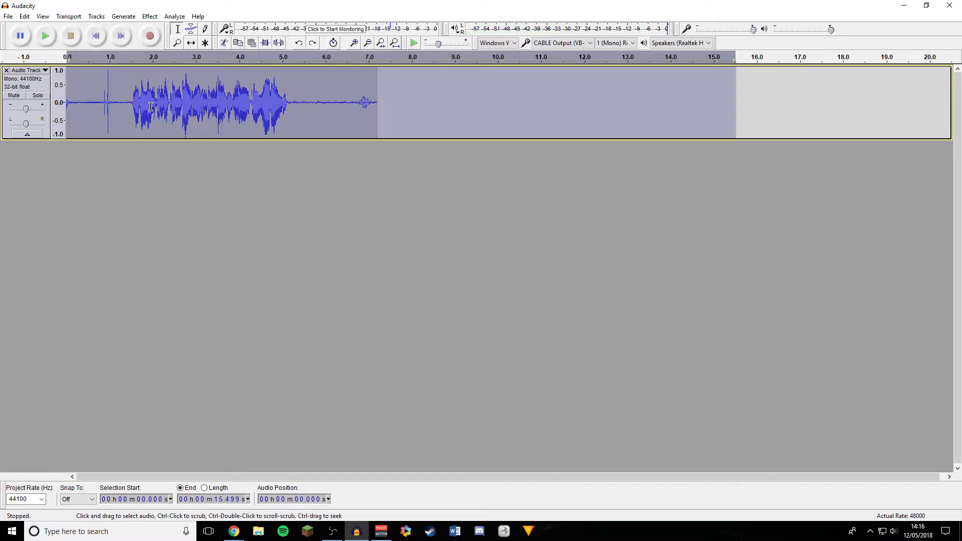
click(91, 105)
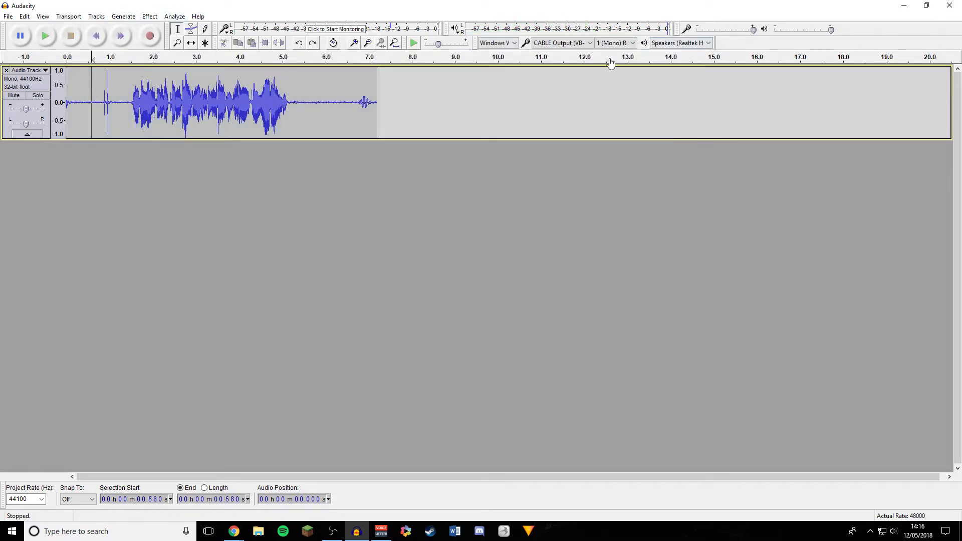
key(space)
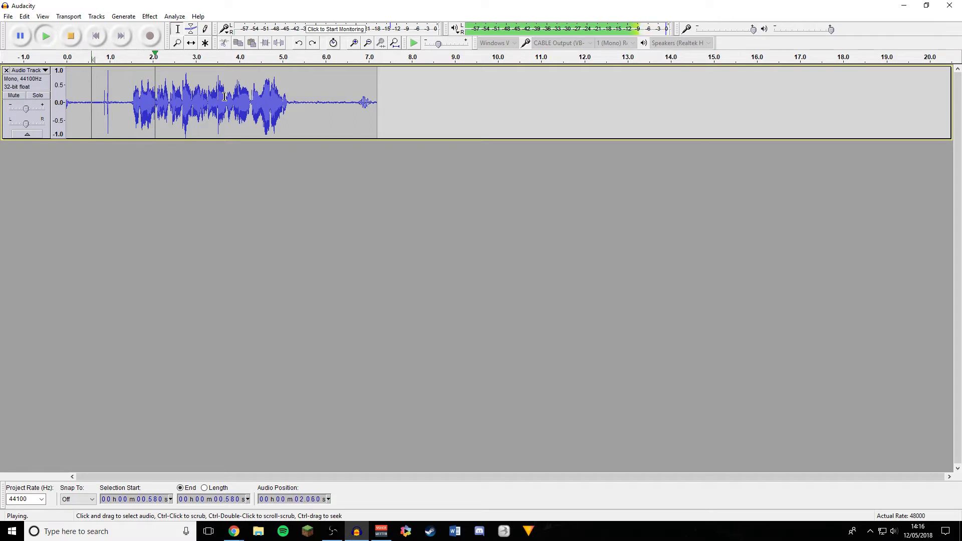
key(space)
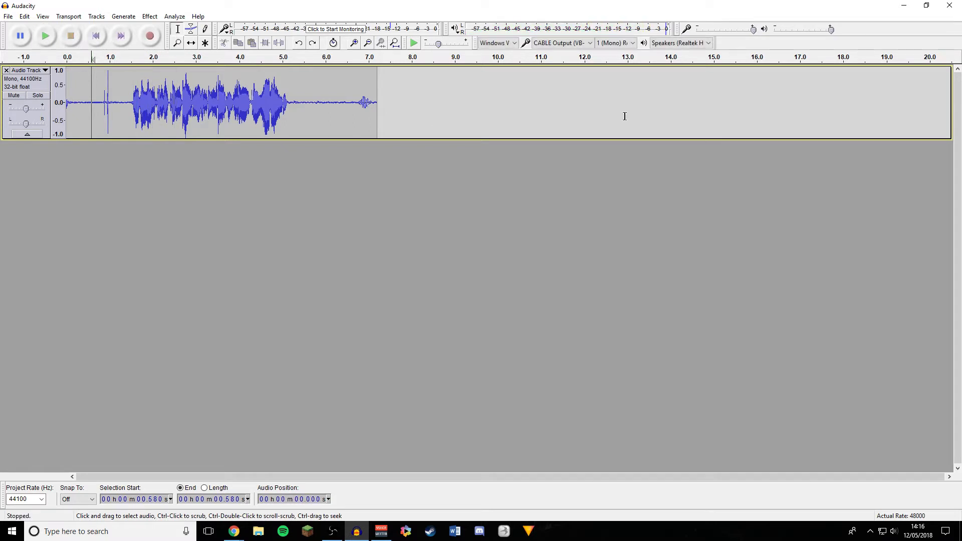
Reapply Noise Reduction to the entire recording using 12 dB reduction, sensitivity 6.00 and 3 frequency smoothing bands
drag(611, 116, 105, 115)
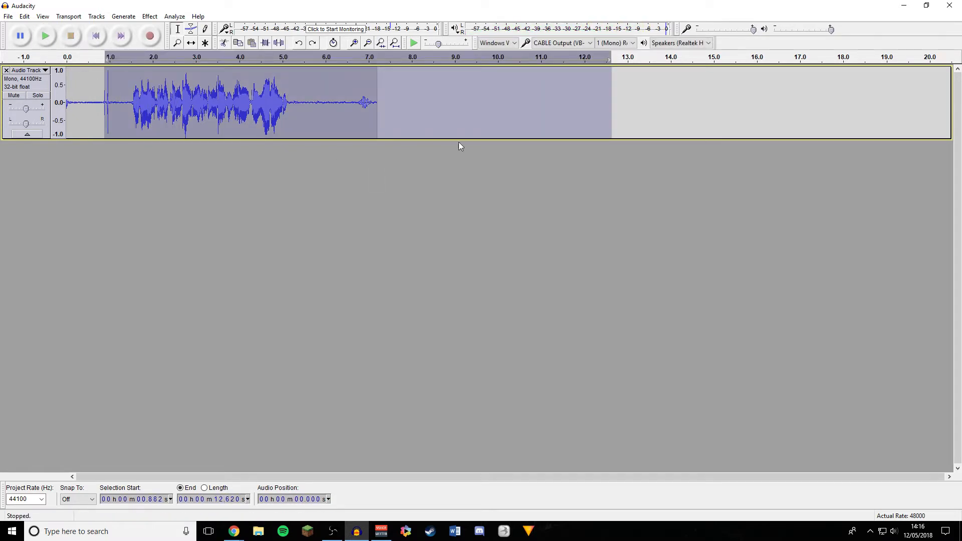
click(476, 105)
drag(625, 123, 254, 102)
click(599, 113)
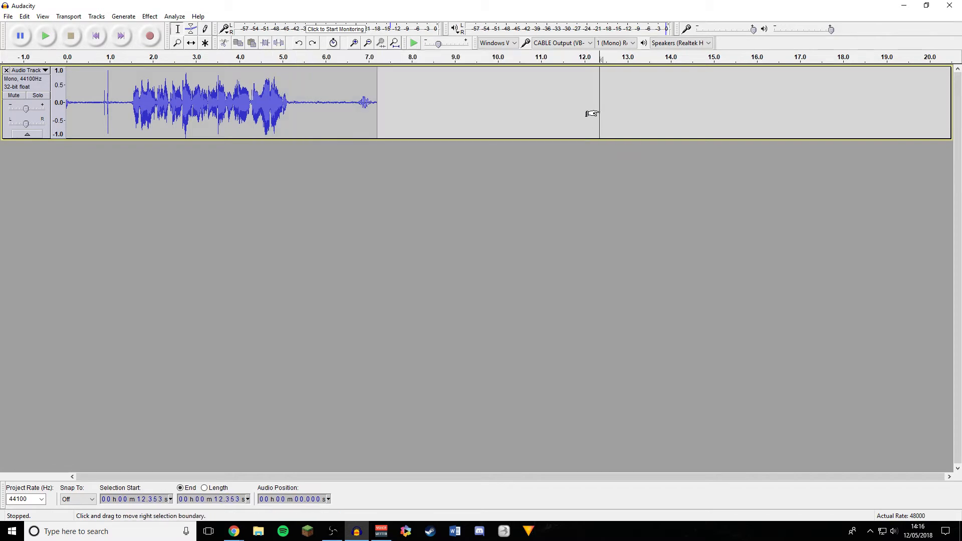
drag(492, 107, 45, 108)
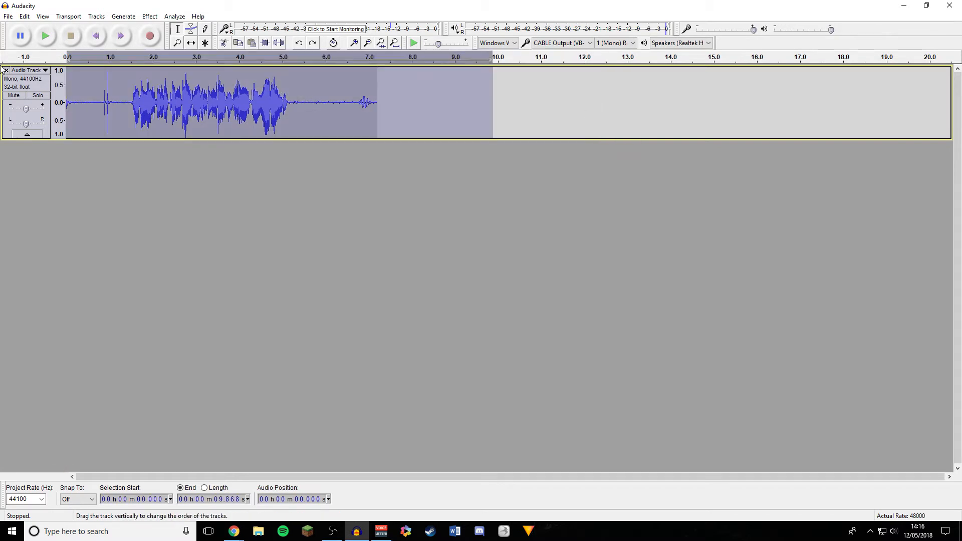
click(156, 19)
click(215, 211)
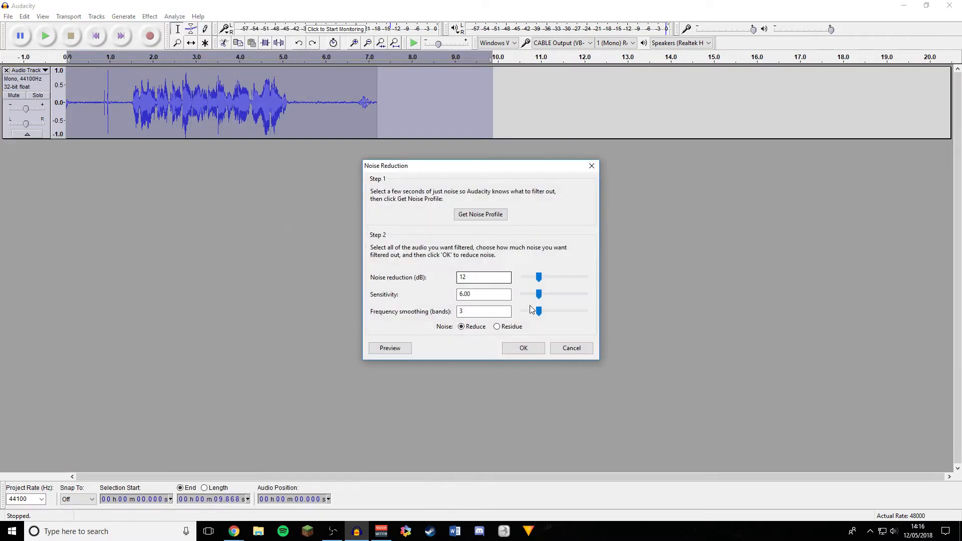
click(524, 349)
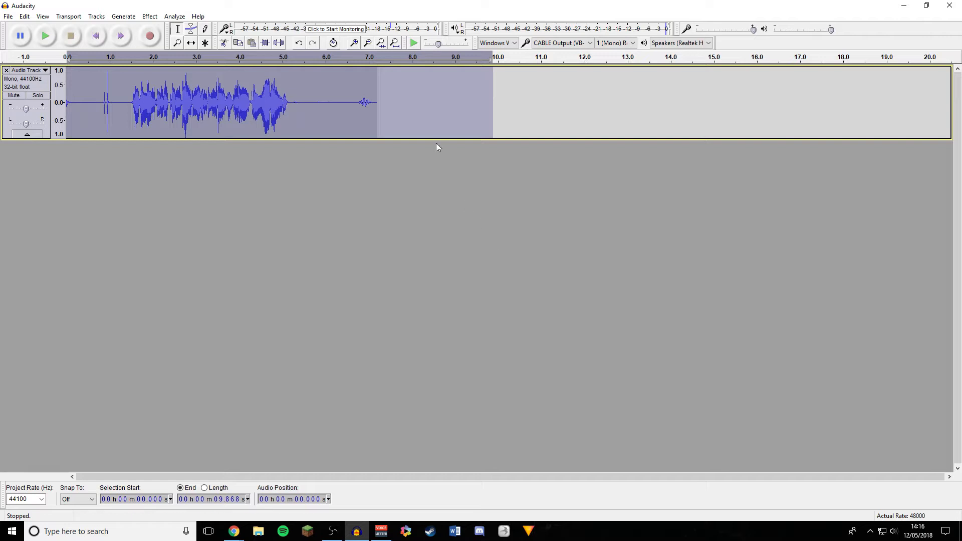
Repeat the last Noise Reduction several more times on the entire recording
key(ctrl+r)
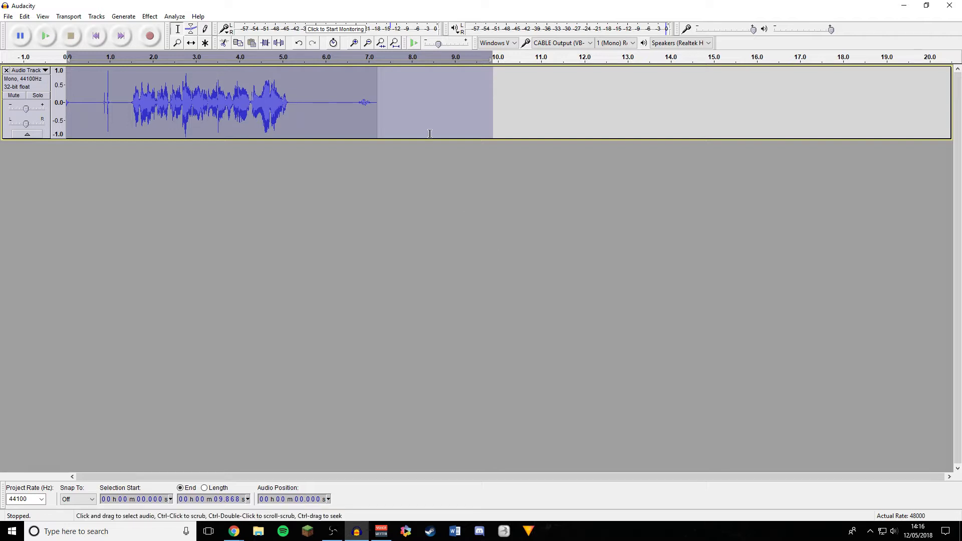
key(ctrl+r)
key(ctrl+r)
key(ctrl+r)
key(ctrl+r)
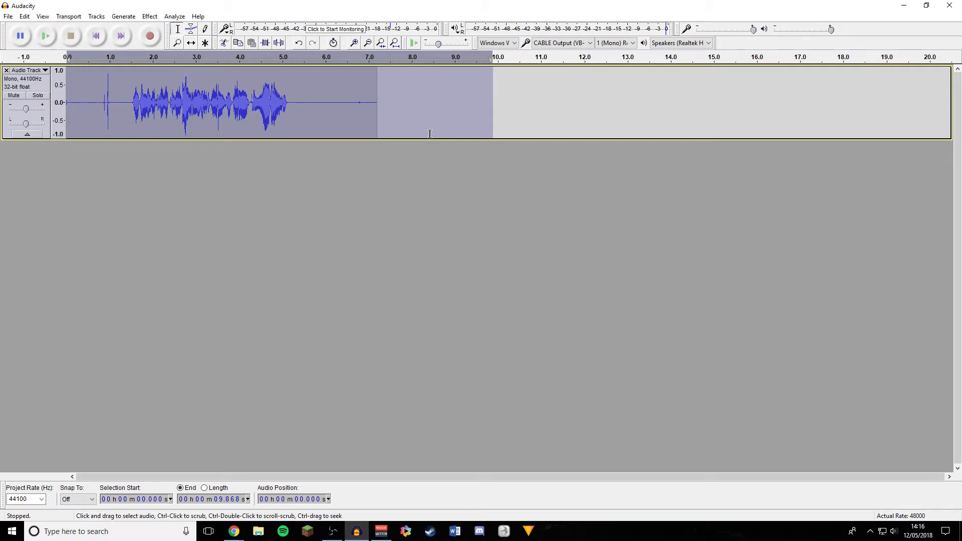
Play the heavily noise-reduced recording from about 0.8 seconds and stop after the speech
click(102, 71)
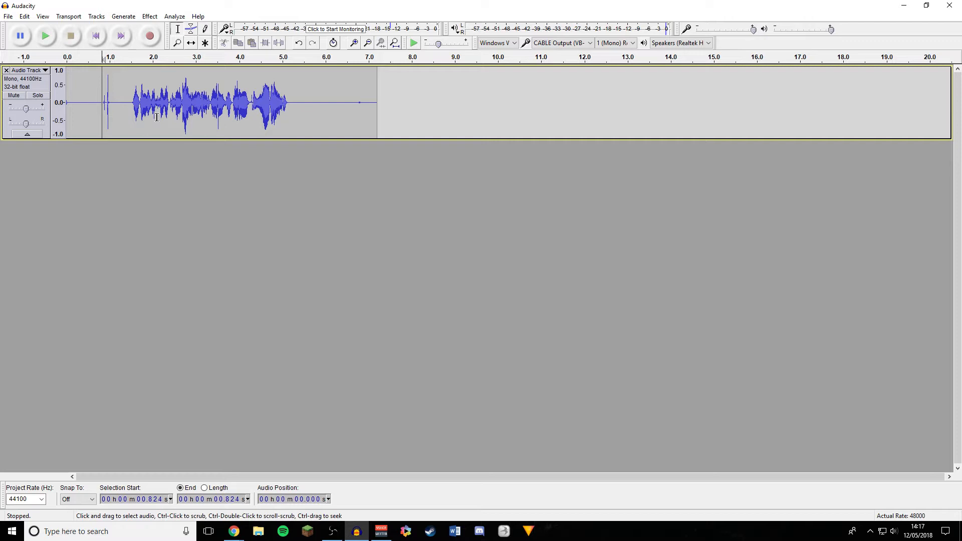
click(45, 36)
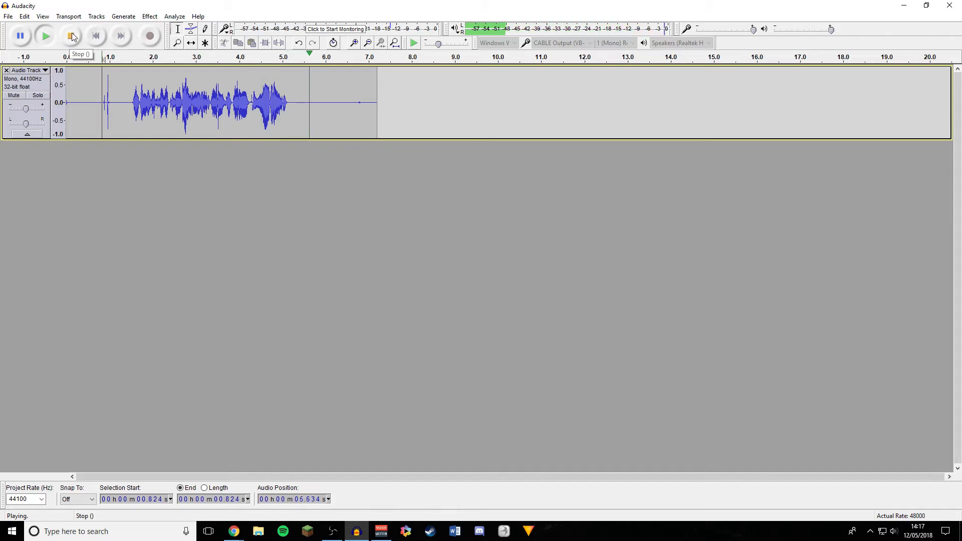
click(73, 36)
click(401, 118)
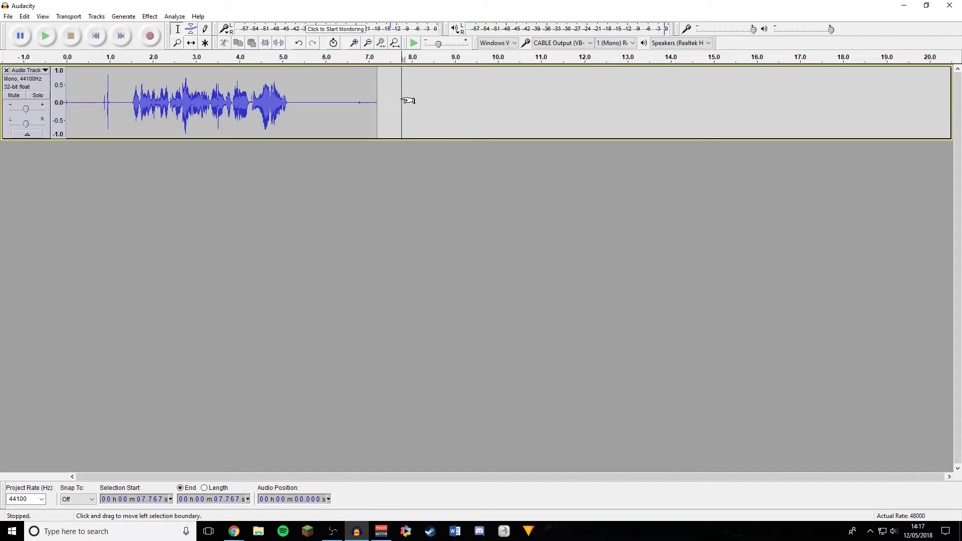
Remove the existing audio track and record a new mono voice clip of about 9.5 seconds from CABLE Output
click(7, 71)
click(563, 43)
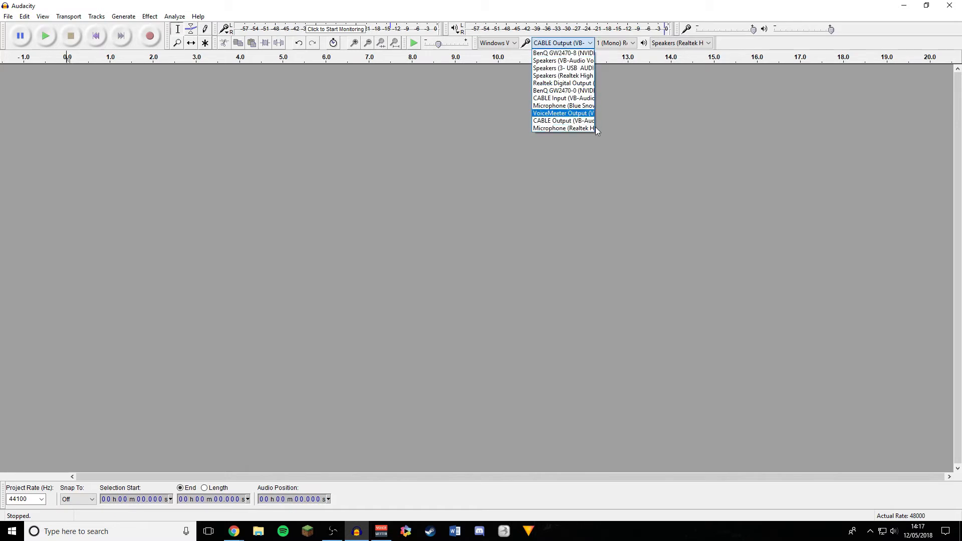
click(576, 121)
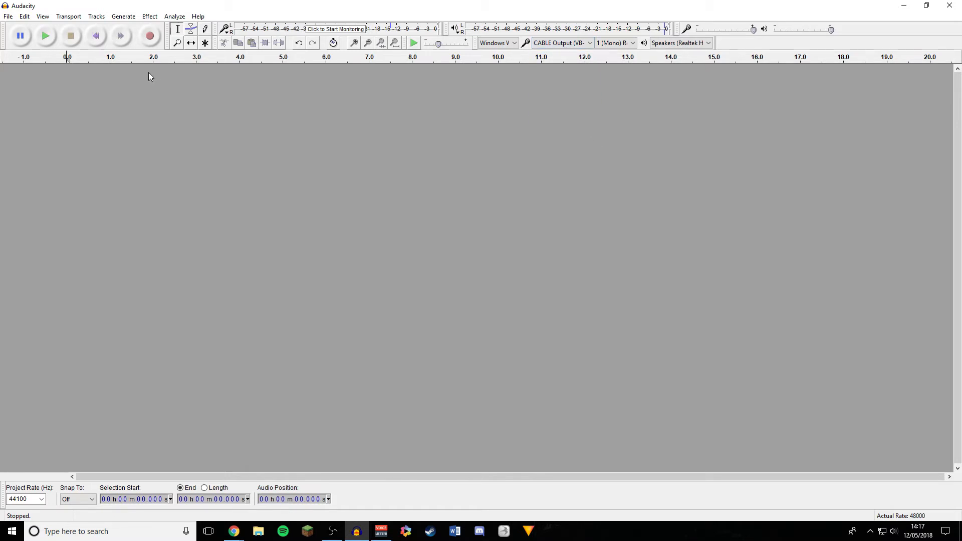
click(151, 38)
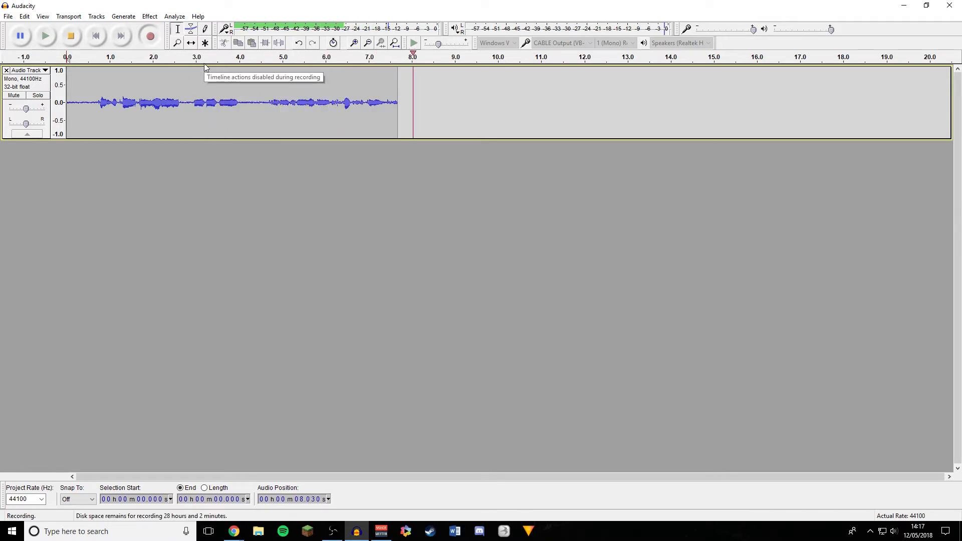
key(space)
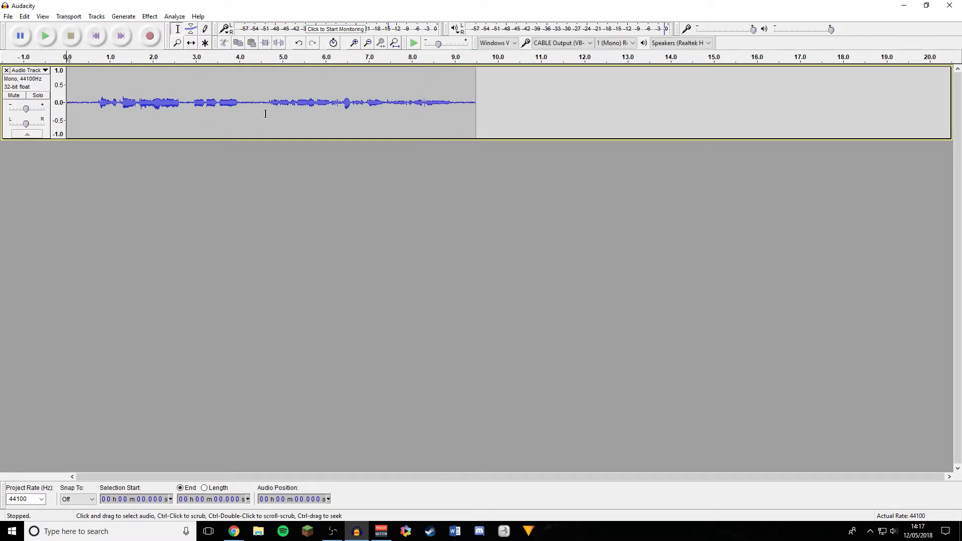
Delete about the first 3.8 seconds of the new recording, leaving a short quiet lead-in before the remaining speech
drag(260, 108, 67, 100)
key(Delete)
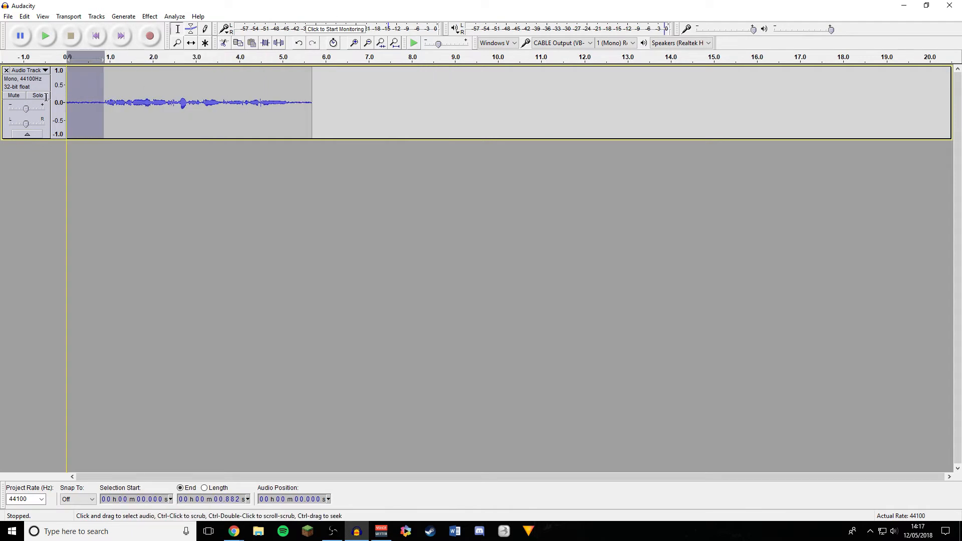
click(149, 16)
click(339, 181)
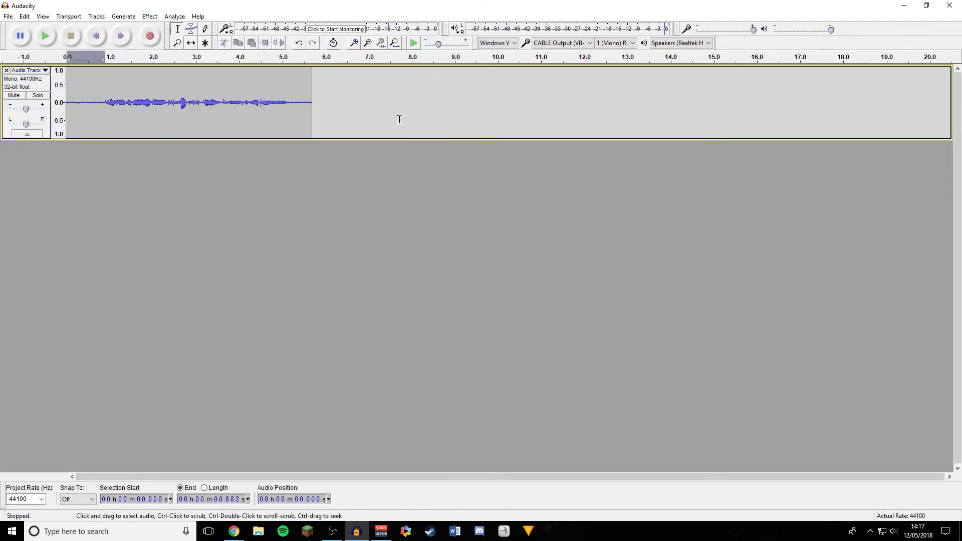
Apply the Compressor with its current settings to the entire trimmed recording
shift+click(451, 108)
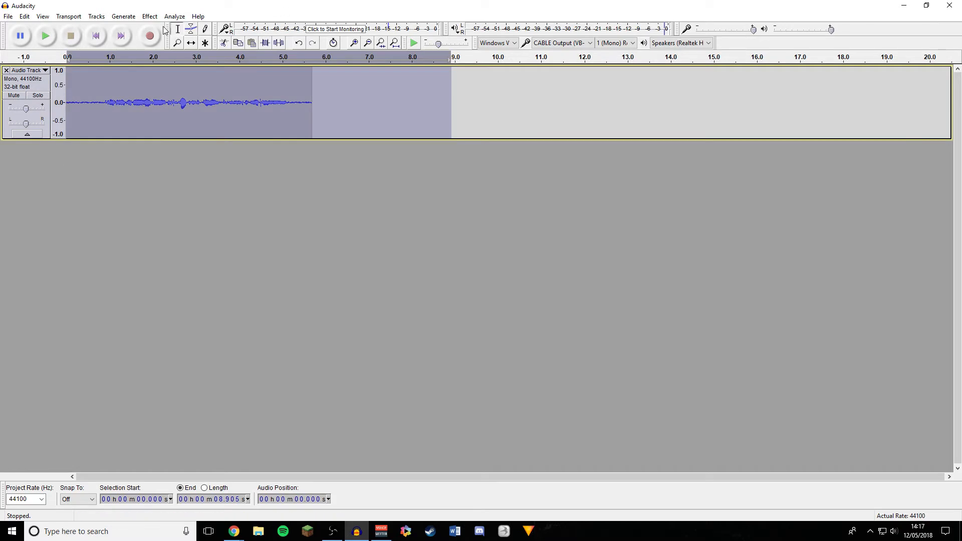
click(149, 17)
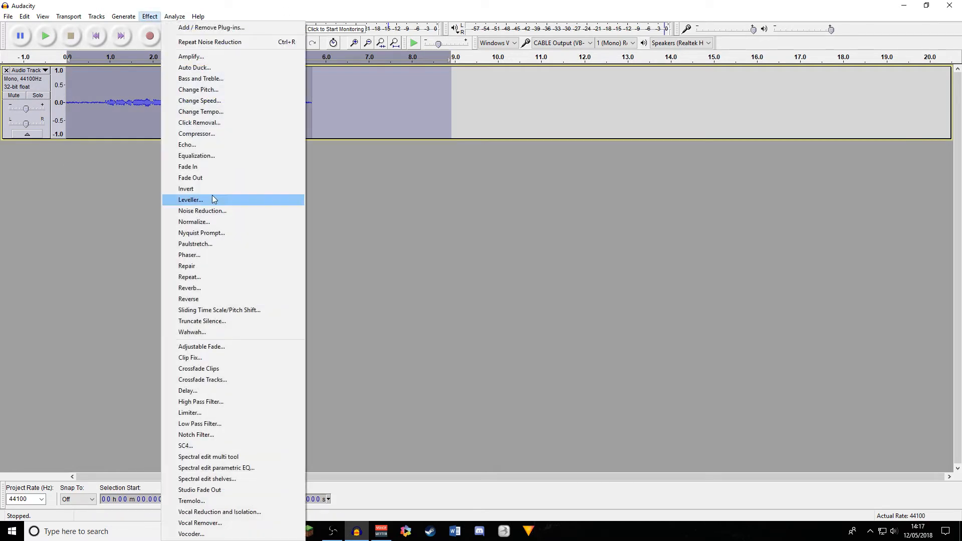
click(215, 131)
click(513, 375)
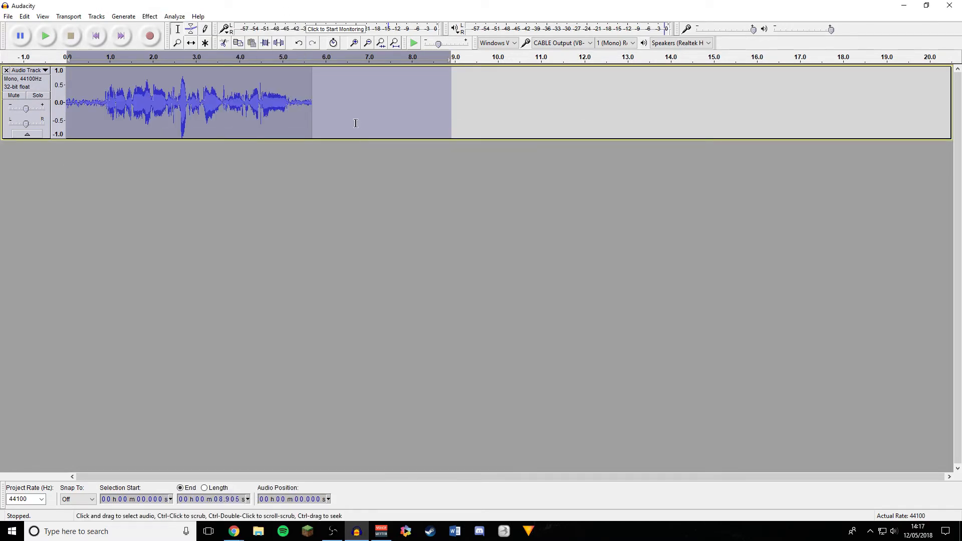
Capture a noise profile from about the first 0.9 seconds and apply Noise Reduction to the entire compressed recording
click(355, 122)
drag(106, 104, 66, 104)
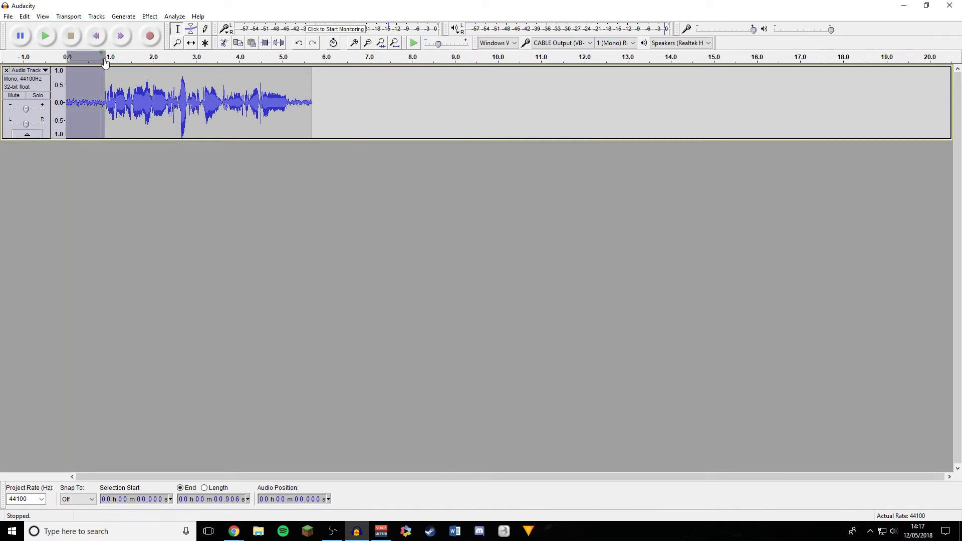
click(148, 16)
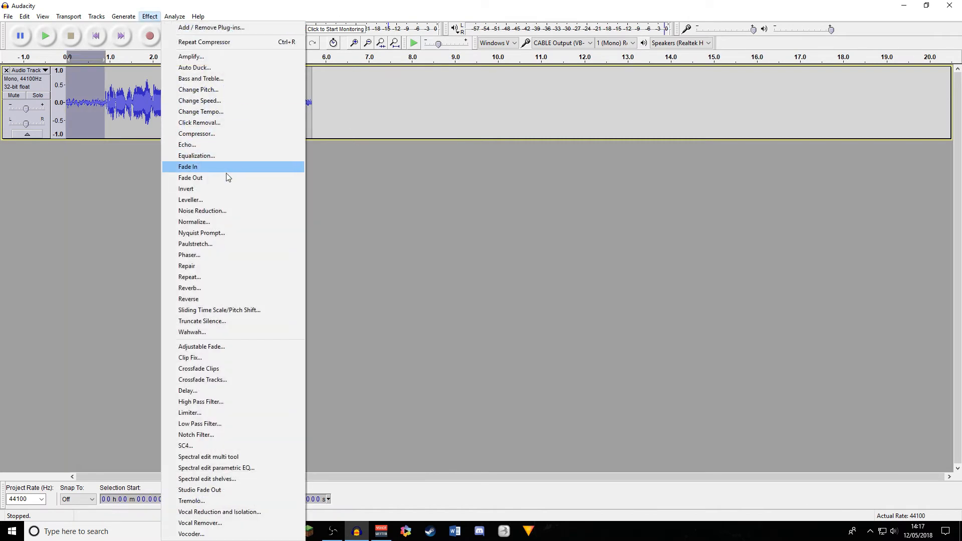
click(221, 211)
click(469, 215)
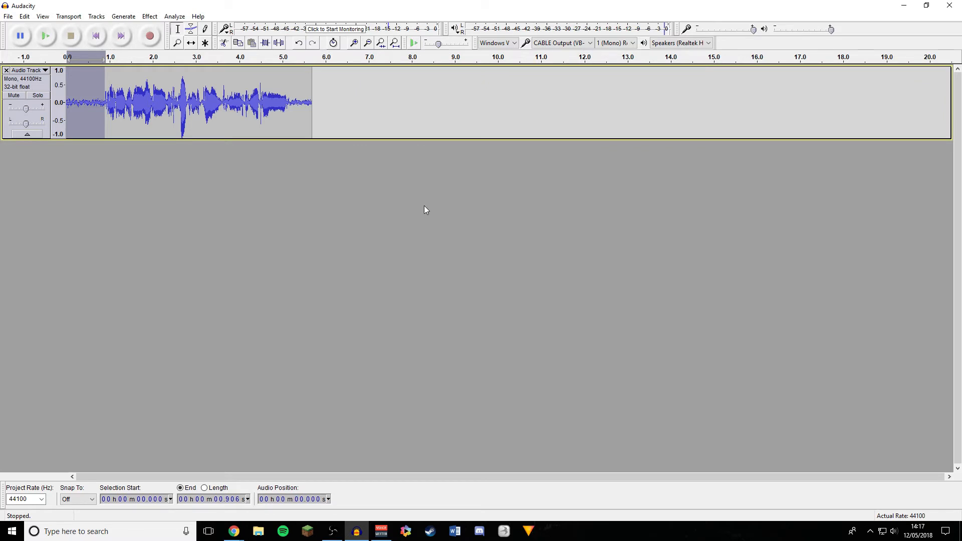
key(ctrl+a)
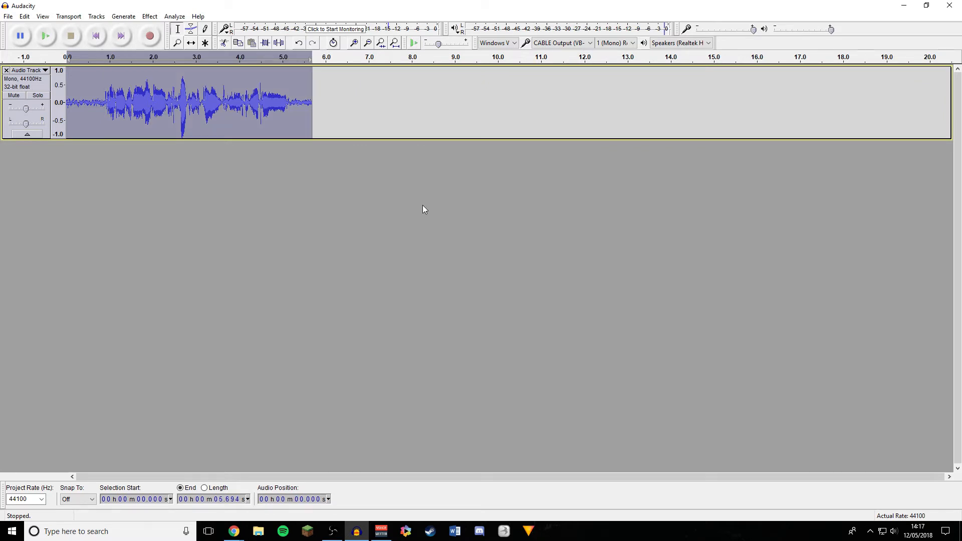
key(ctrl+r)
Play the recording from about 0.34 seconds through the Realtek speakers and stop partway through
click(81, 93)
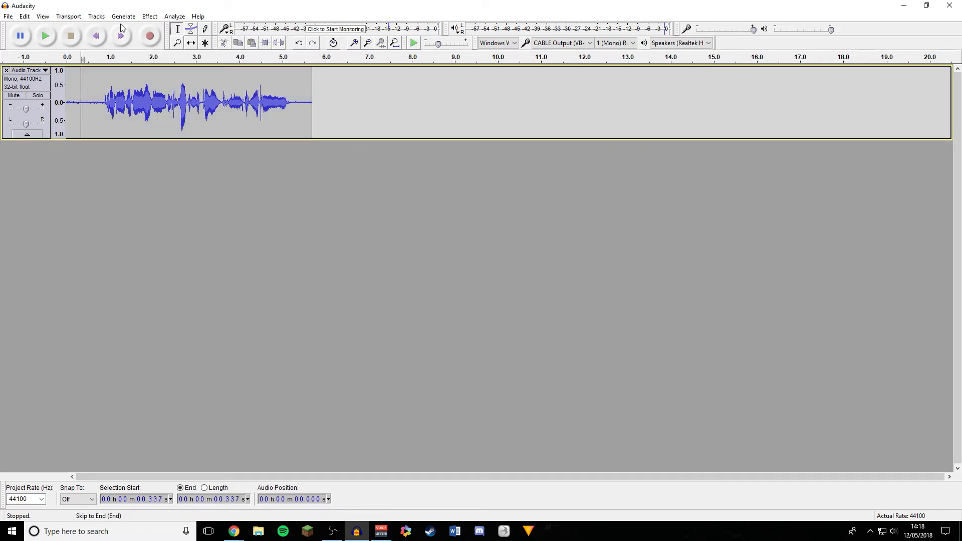
key(space)
click(597, 266)
click(674, 44)
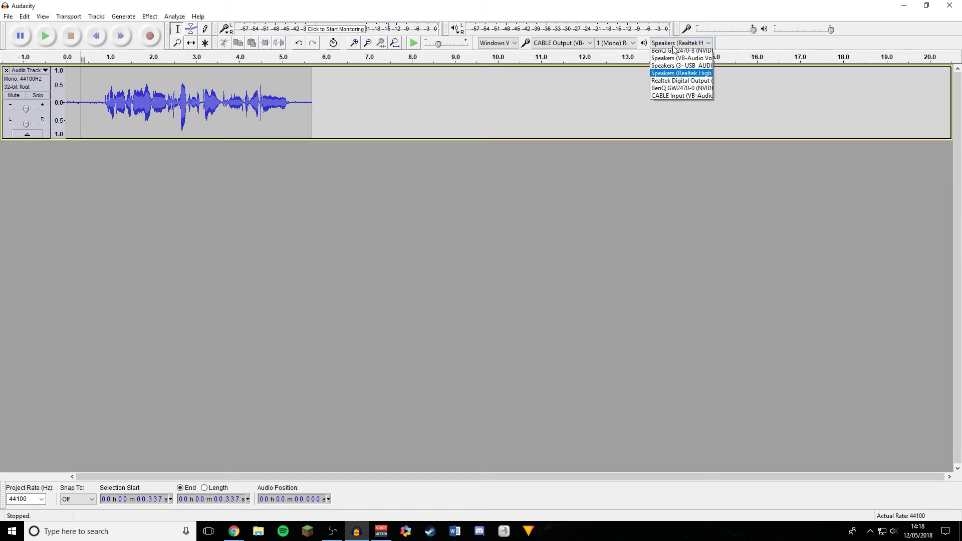
click(682, 75)
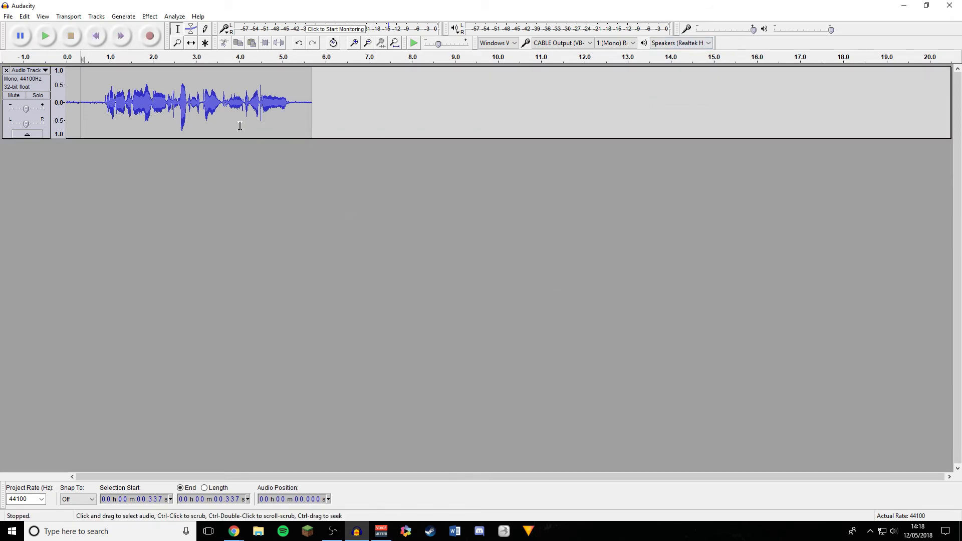
key(space)
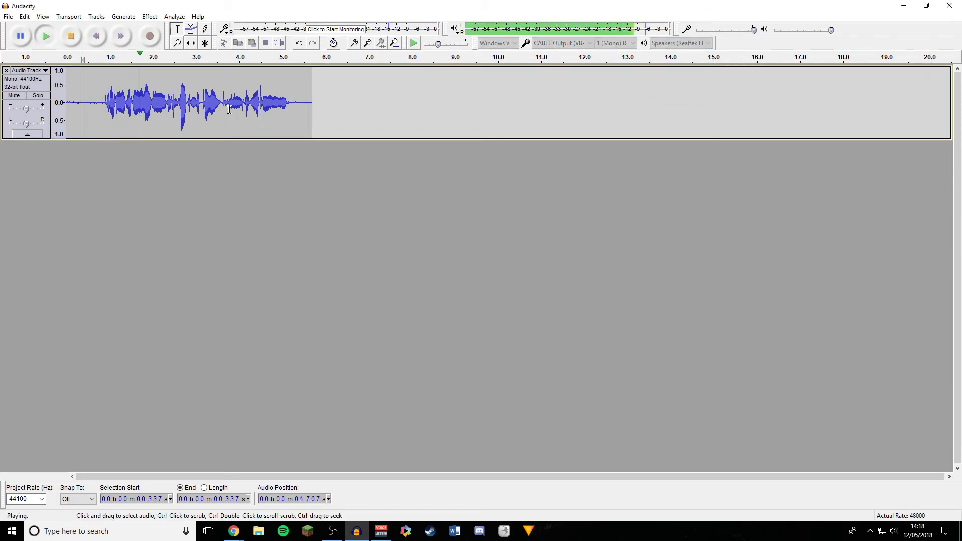
key(space)
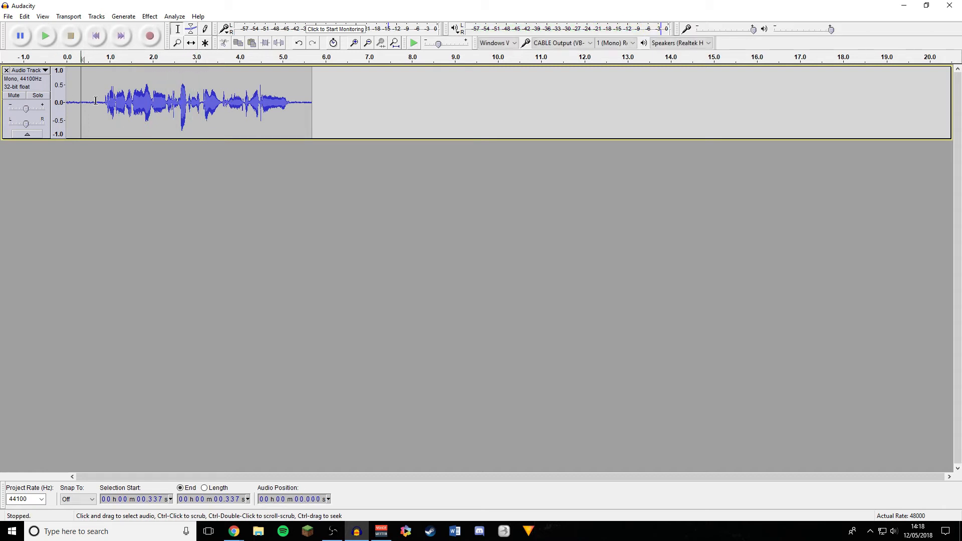
Try Noise Reduction on about the first 0.84 seconds, undo it, and apply the effect to the entire recording
drag(102, 101, 65, 100)
click(149, 16)
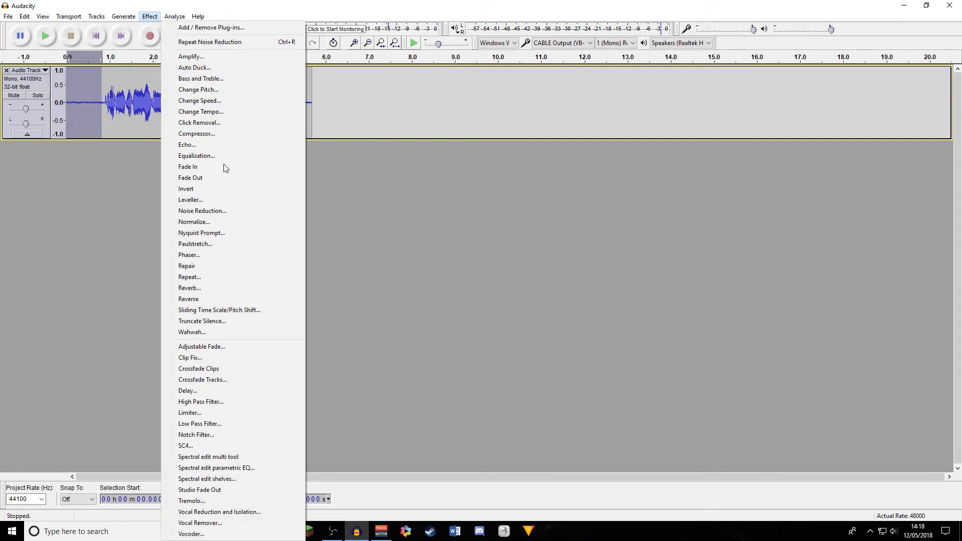
click(245, 215)
click(519, 345)
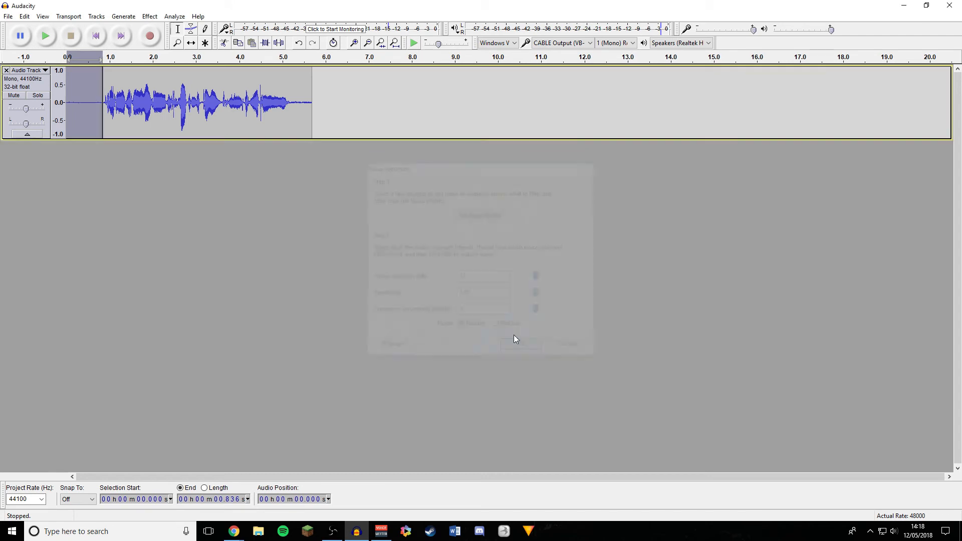
key(space)
click(328, 118)
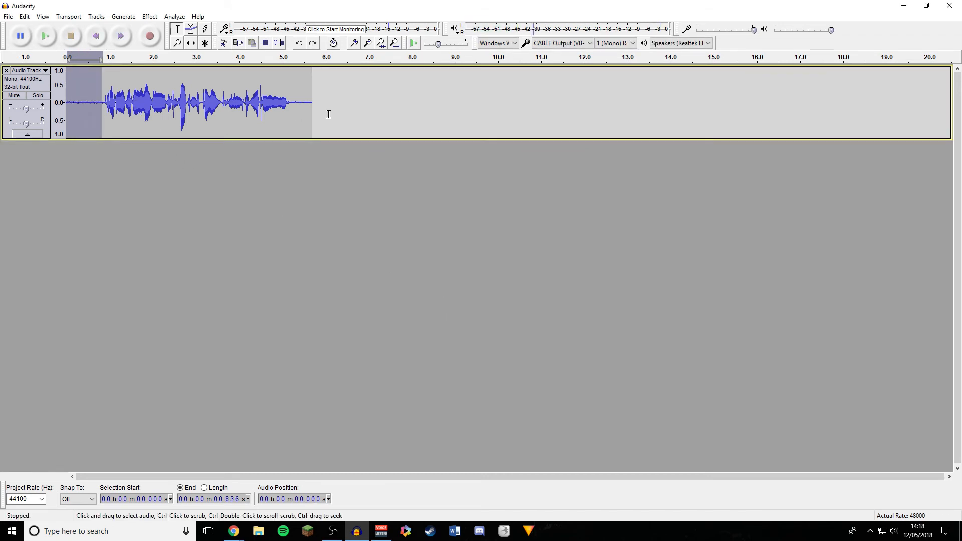
key(shift+Home)
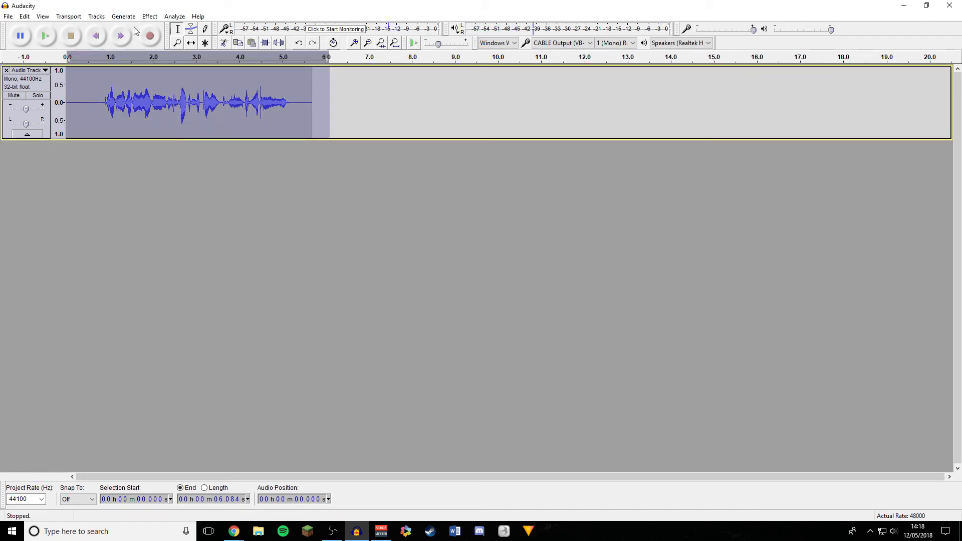
Play the recording from about 0.66 seconds to check the second noise reduction pass
click(94, 82)
key(space)
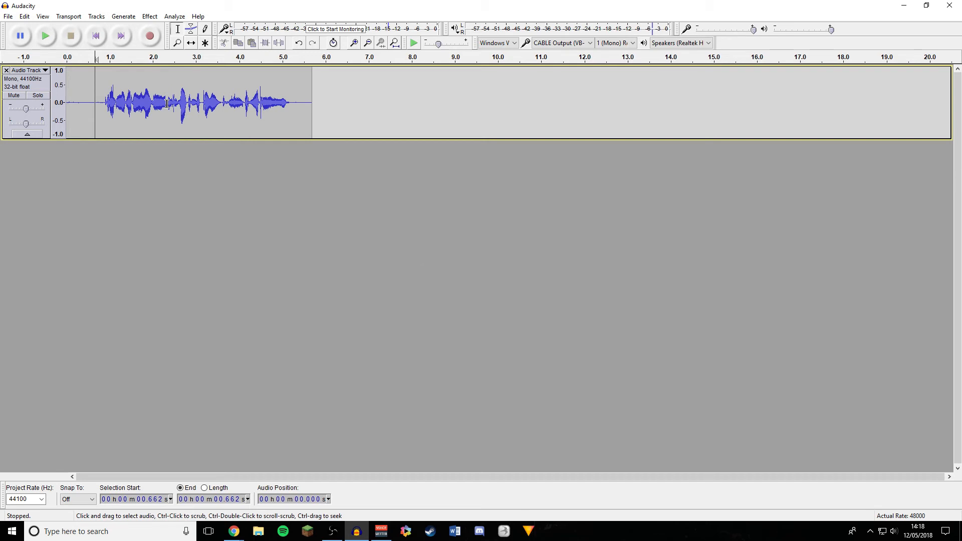
click(351, 100)
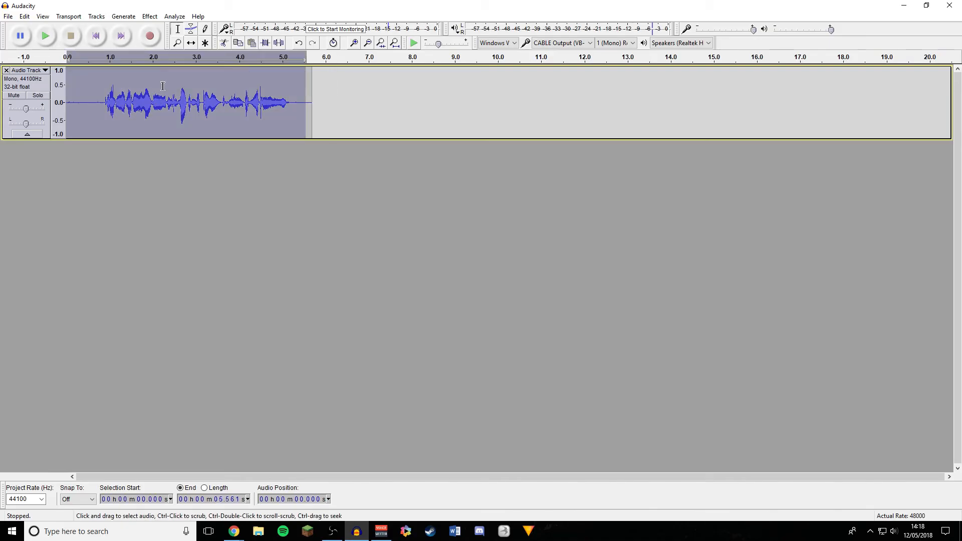
drag(338, 117, 55, 105)
click(509, 96)
drag(461, 110, 55, 108)
click(426, 120)
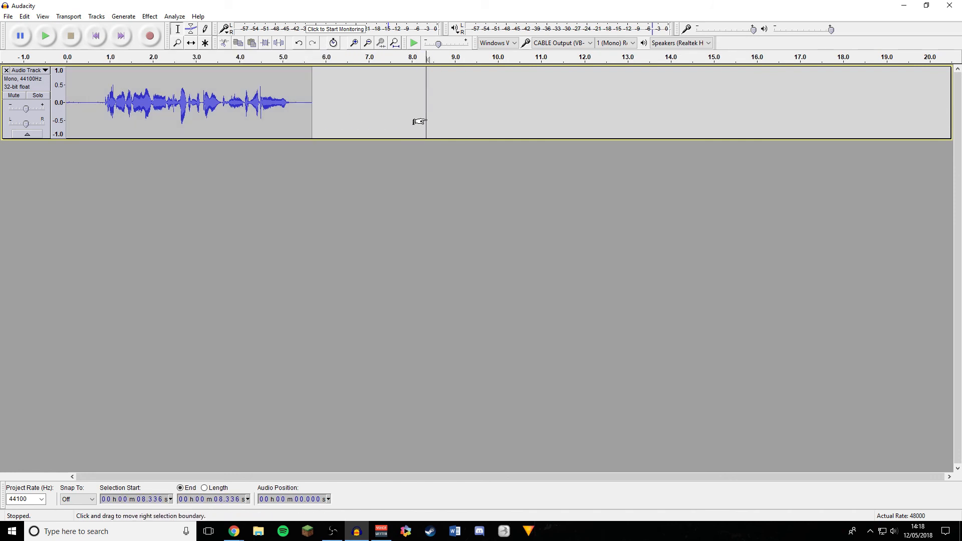